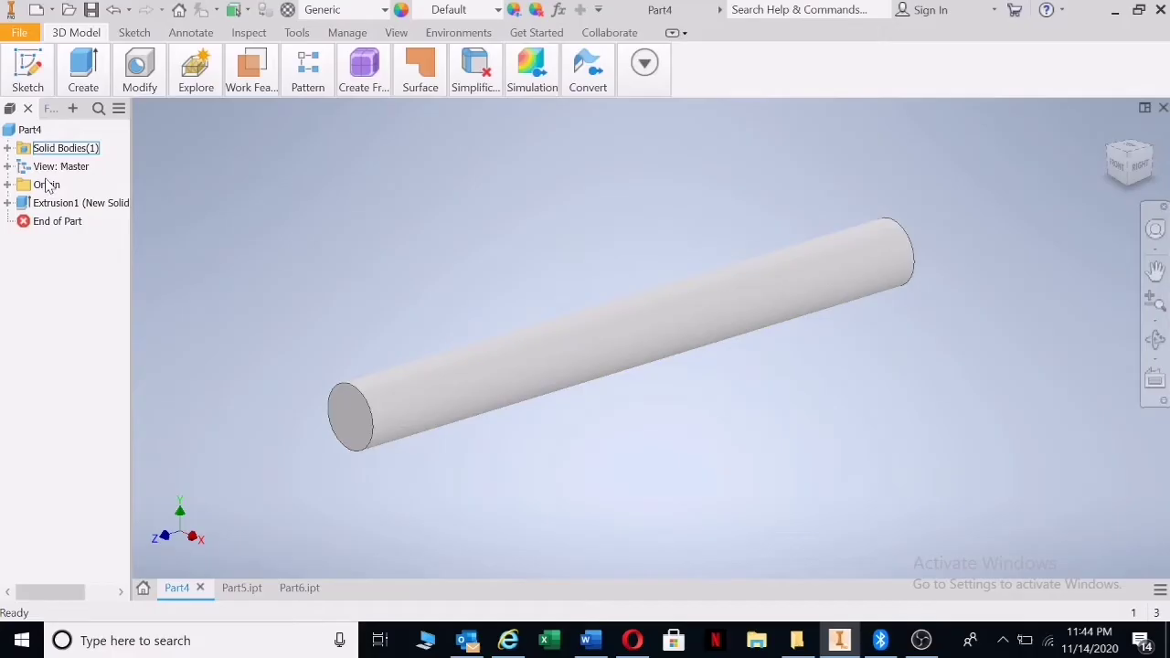
Start the Stress Analysis environment for the cylindrical rod part.
click(7, 203)
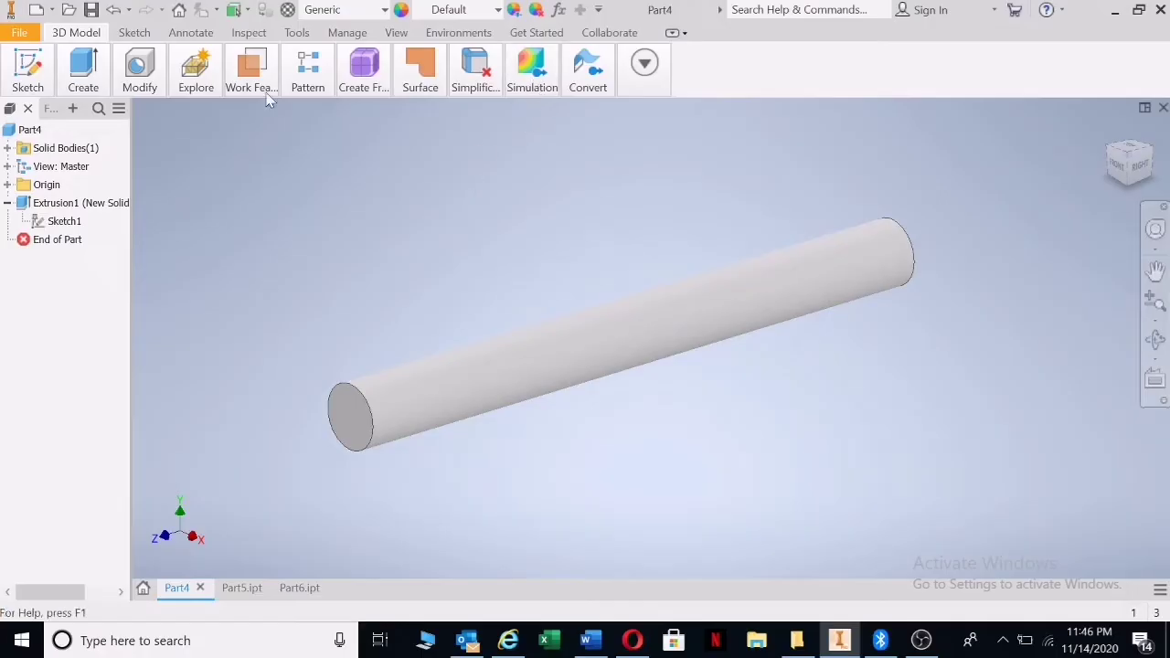
click(458, 33)
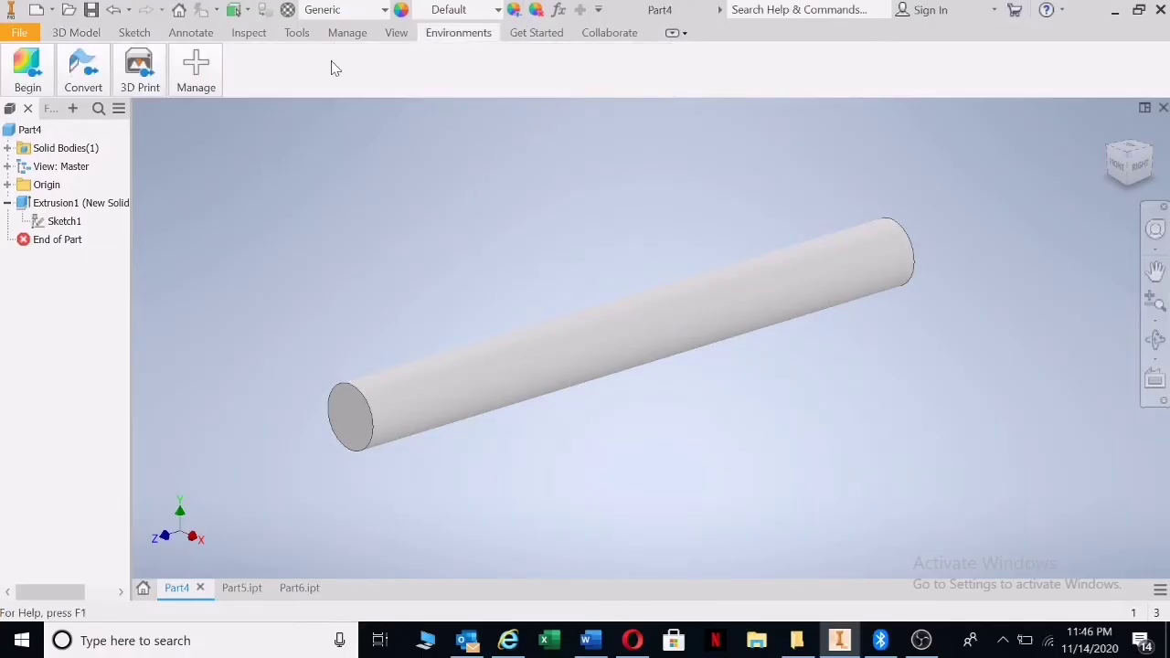
click(28, 80)
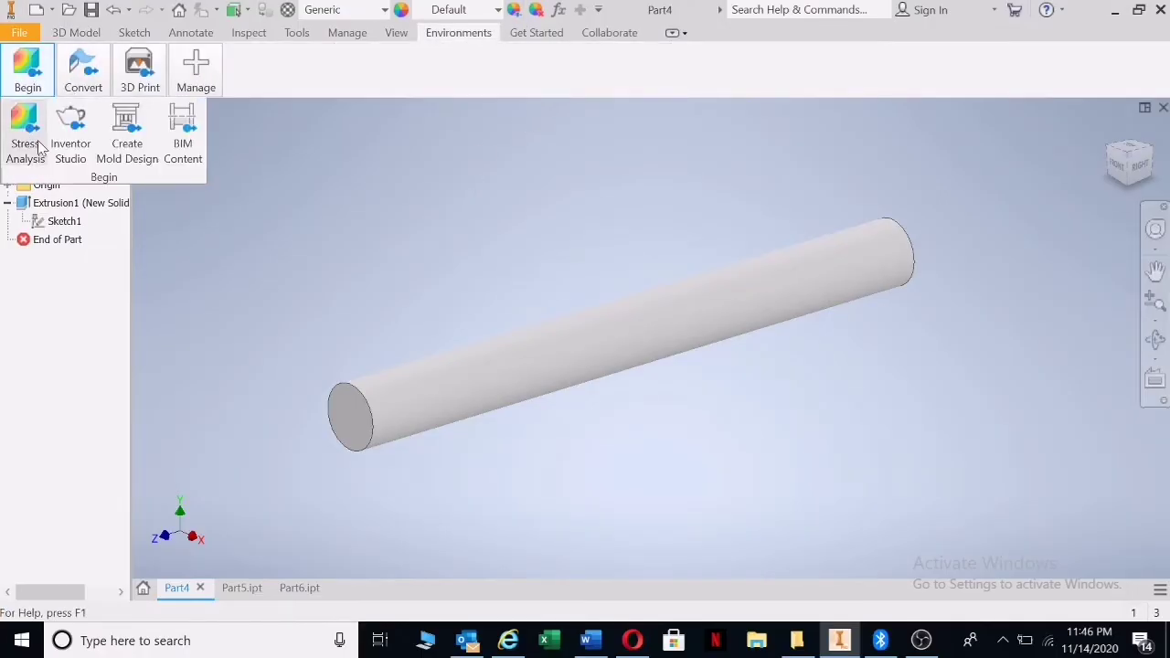
click(91, 33)
mouse_move(546, 92)
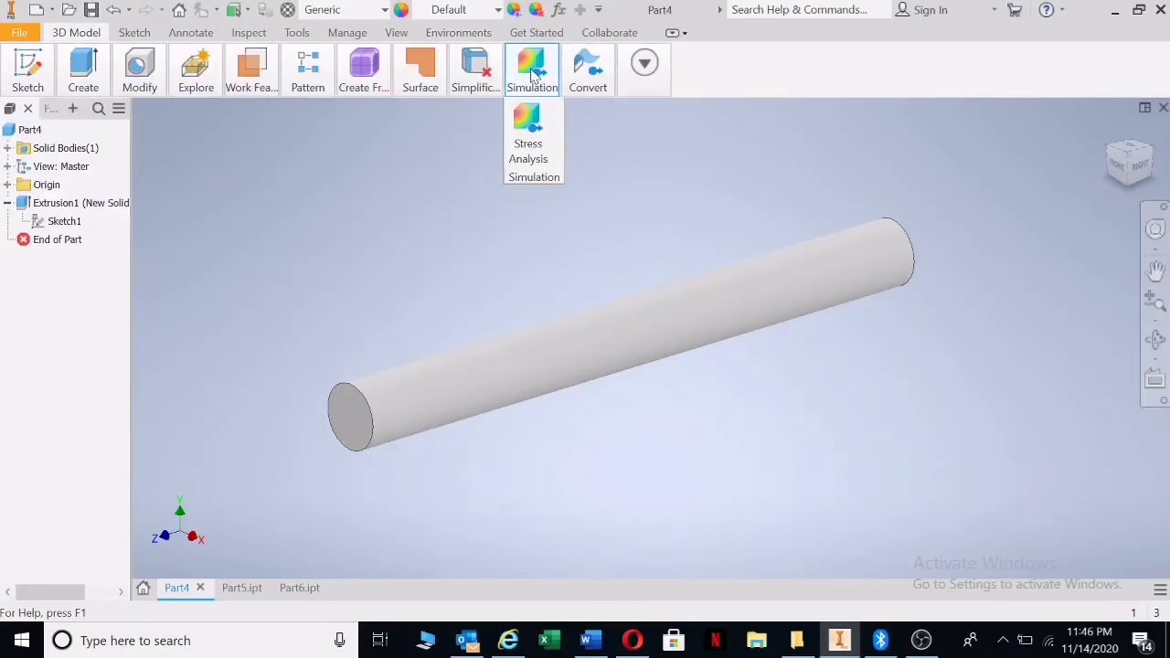
click(534, 147)
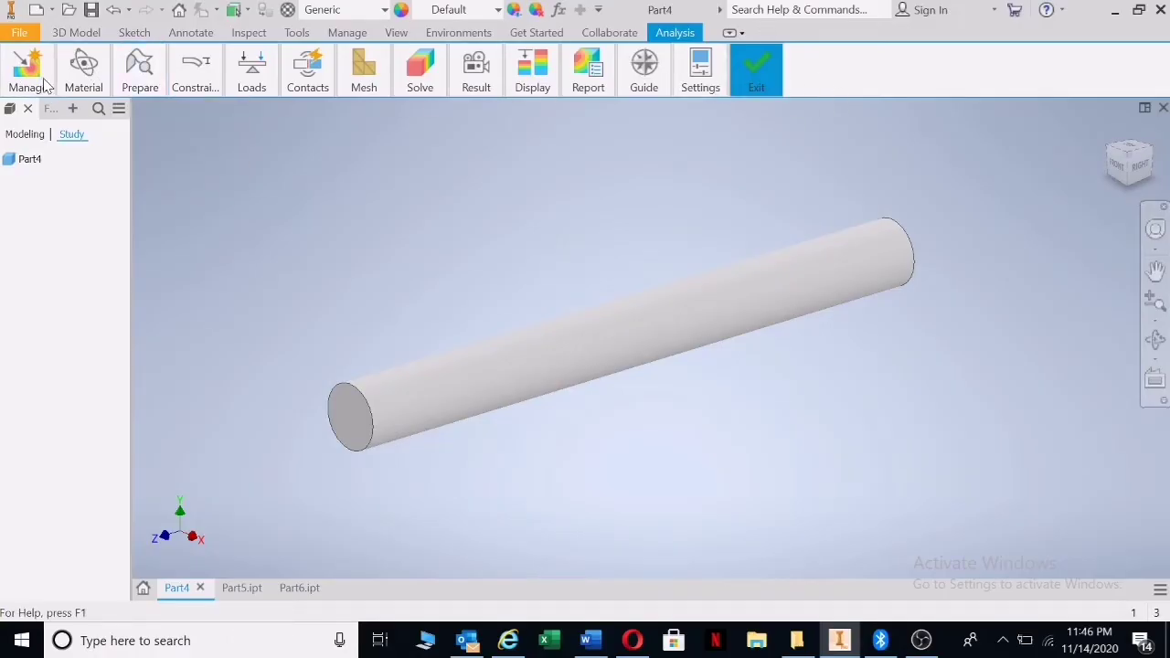
Create a single-point static analysis study, keeping bonded contacts and the 0.100 mm contact tolerance.
mouse_move(28, 83)
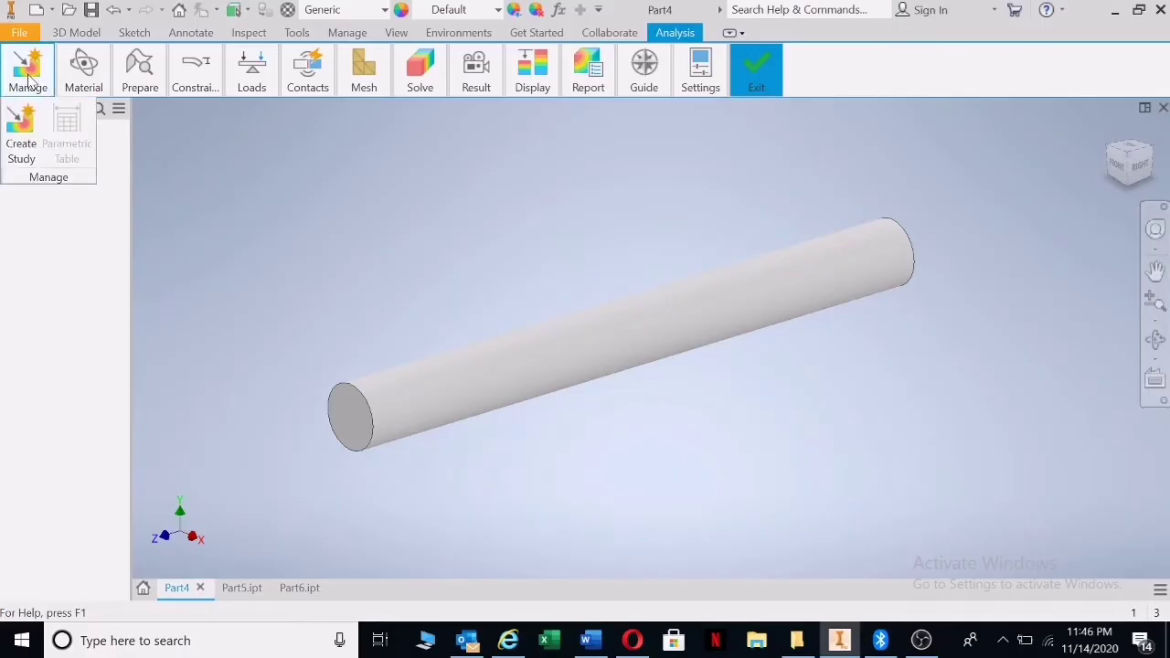
click(19, 146)
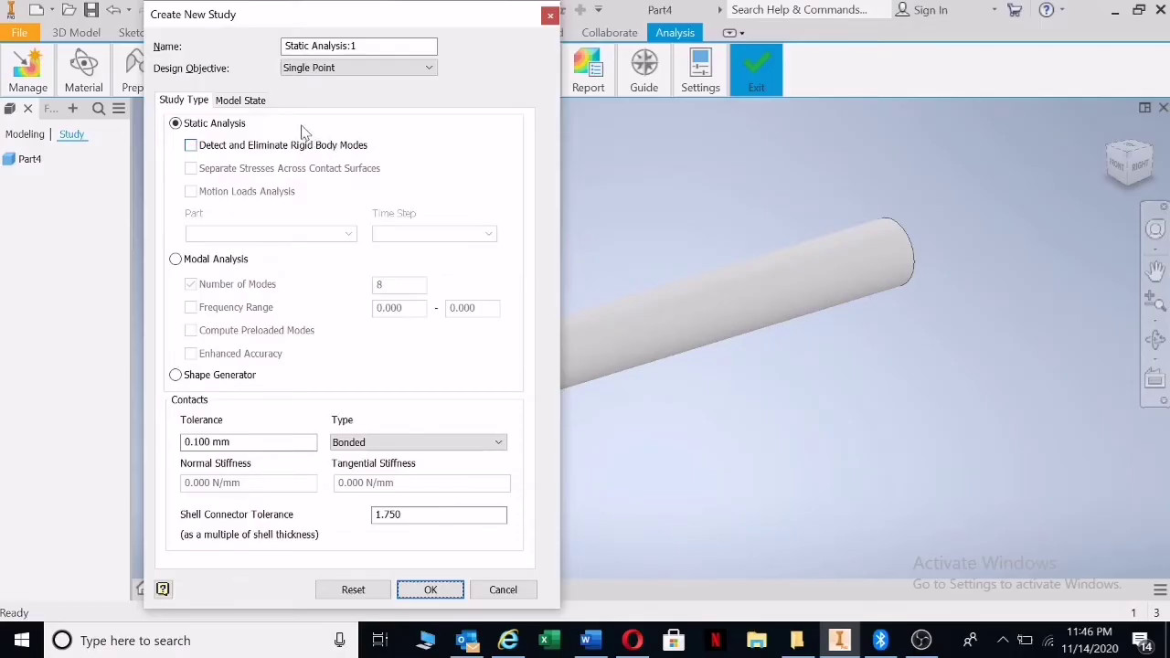
click(259, 104)
click(188, 102)
click(431, 591)
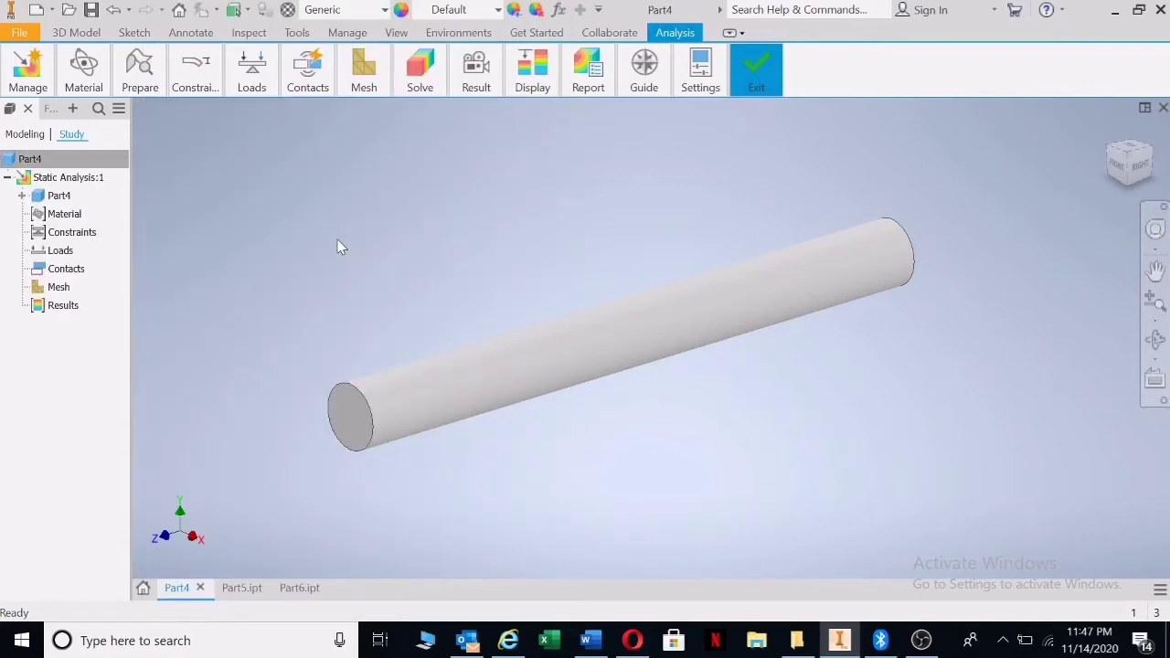
Assign Steel, Mild as the rod's override material, with Yield Strength as the safety factor basis.
click(87, 75)
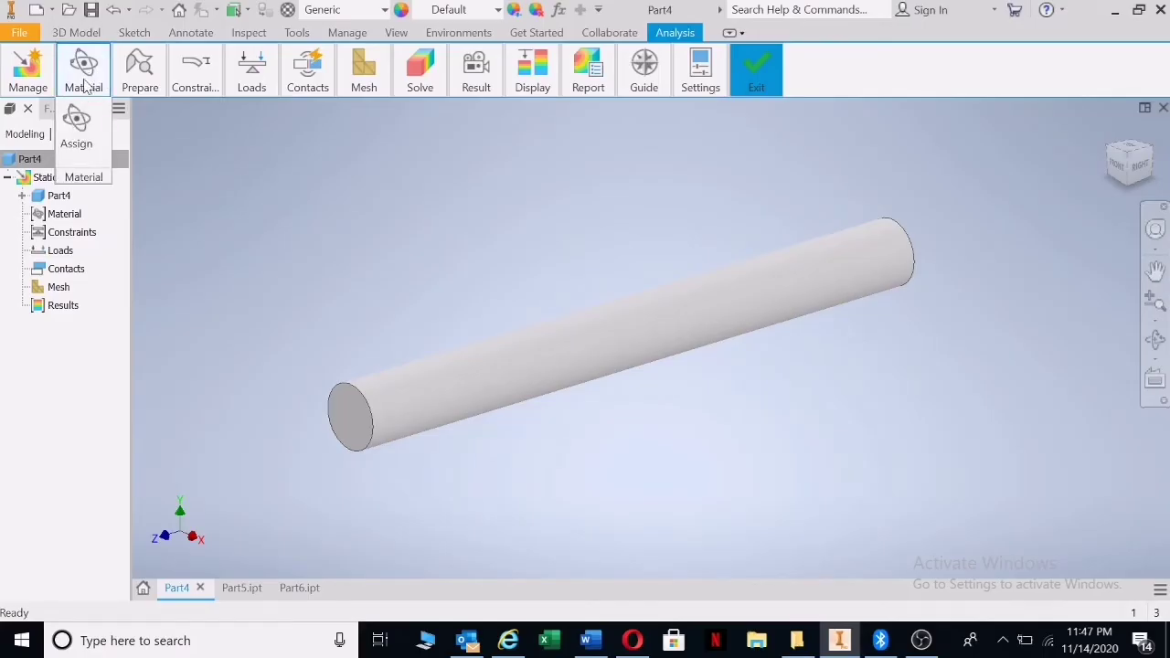
click(78, 135)
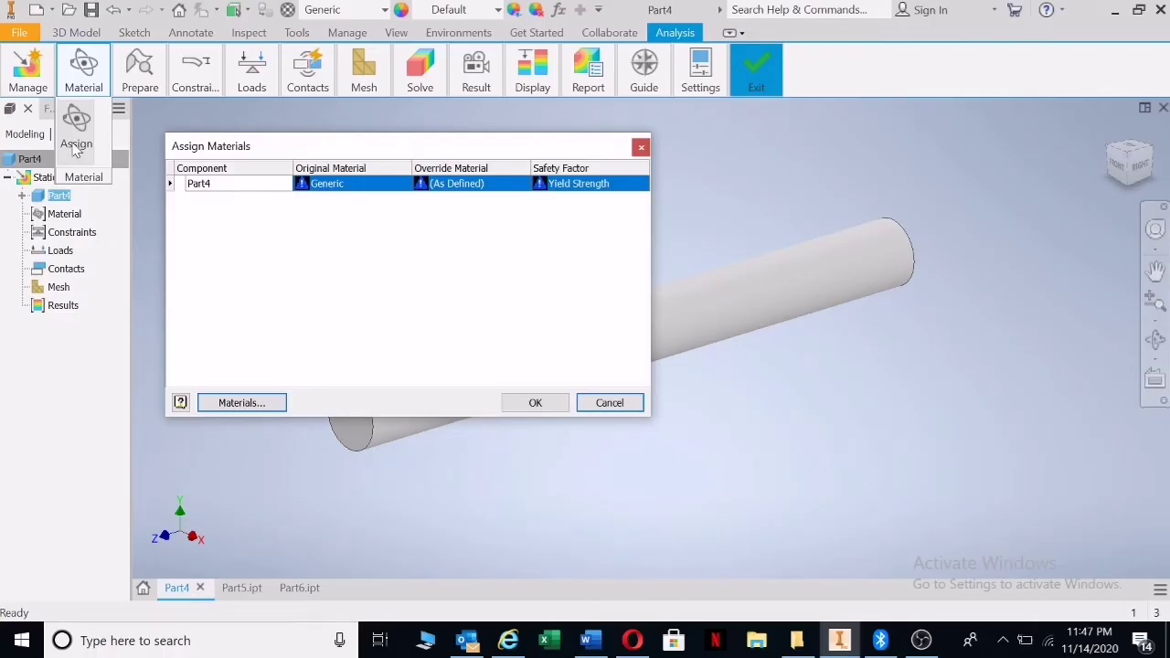
click(444, 186)
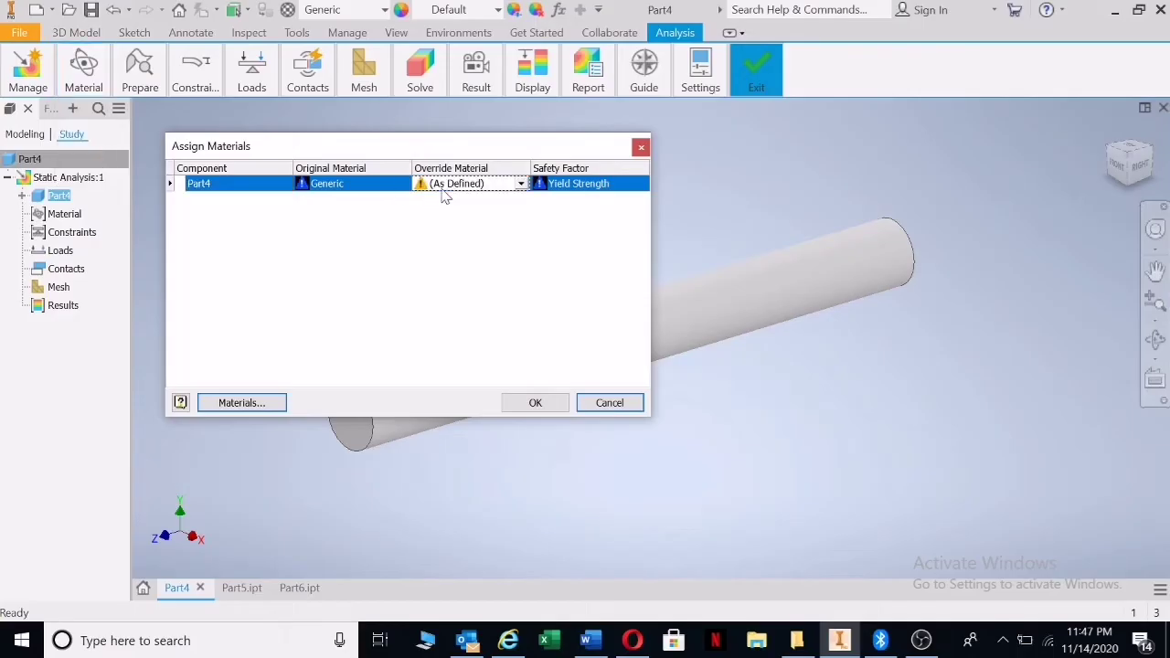
click(519, 185)
scroll(471, 331, down, 7)
scroll(470, 331, down, 8)
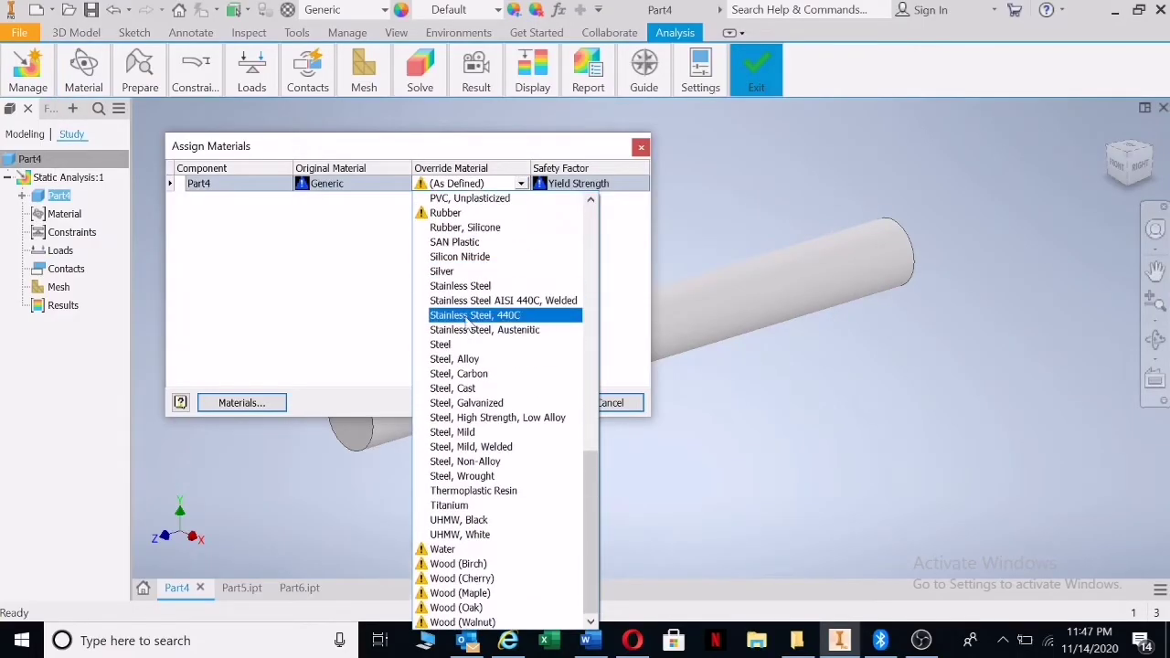
click(466, 432)
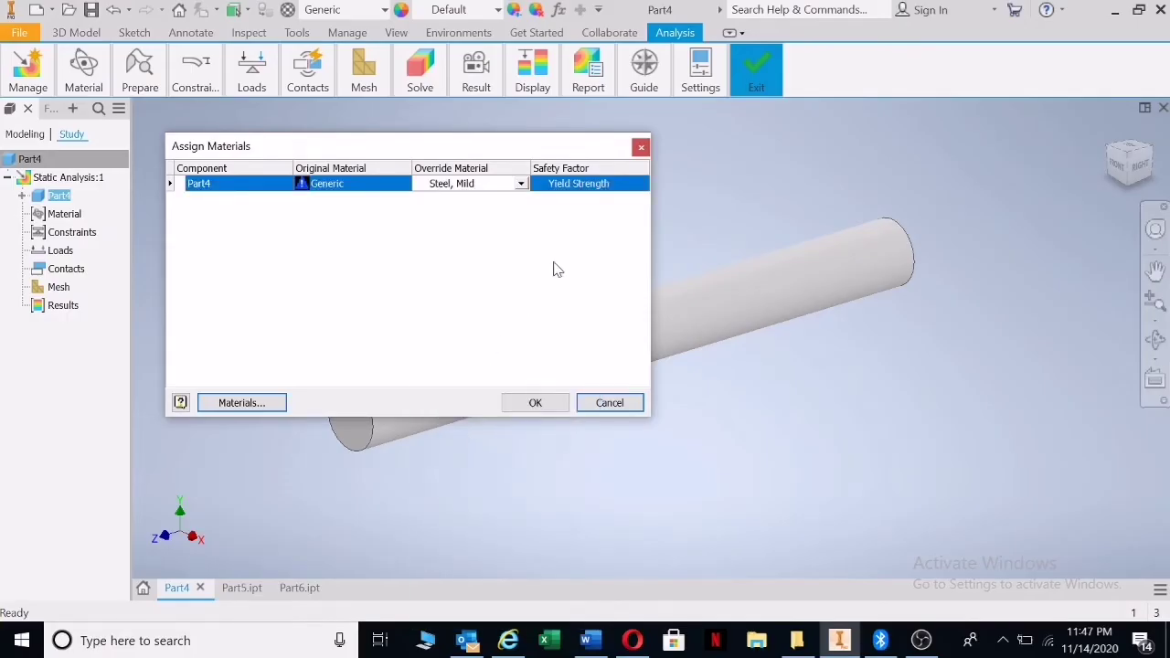
click(577, 183)
click(642, 184)
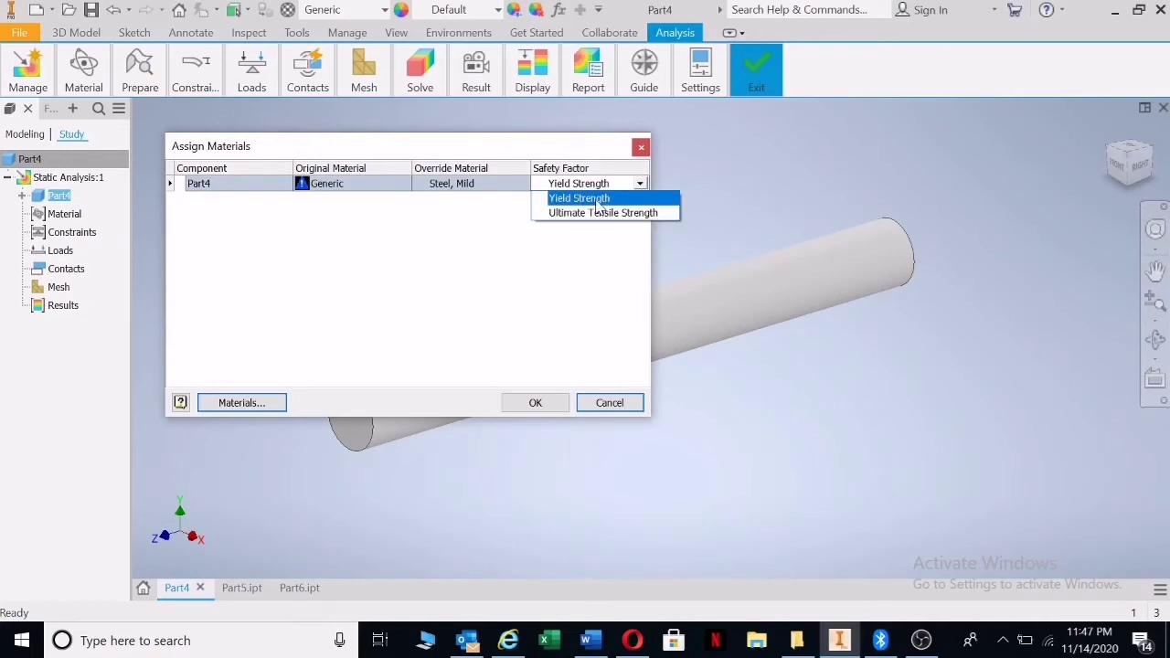
key(Return)
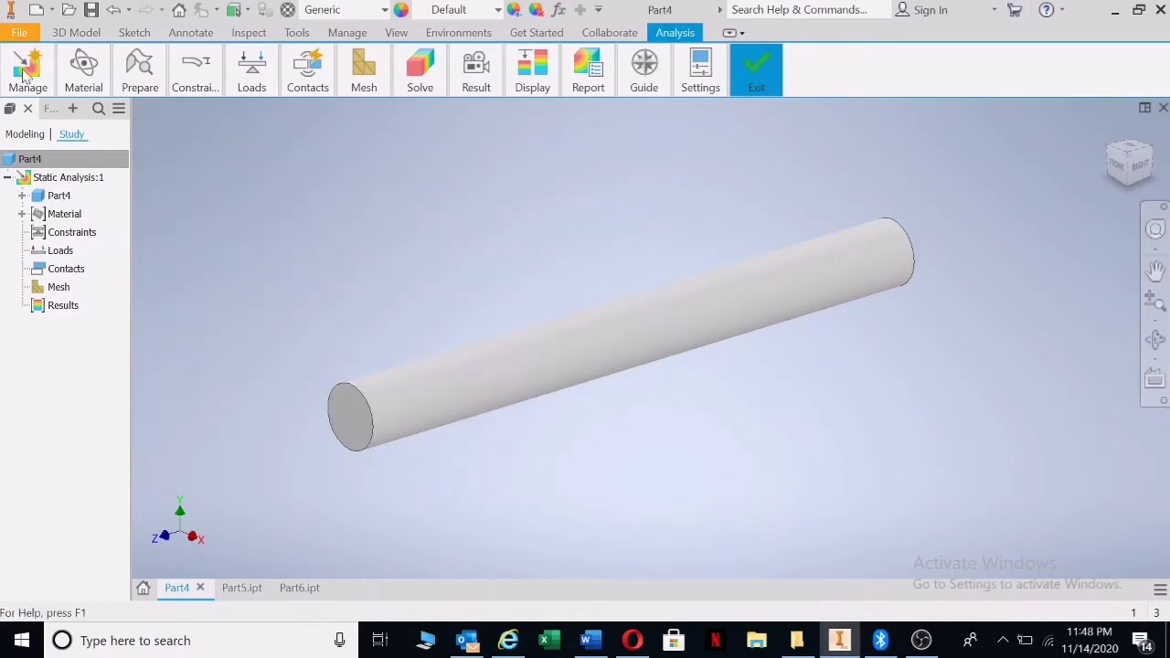
click(84, 71)
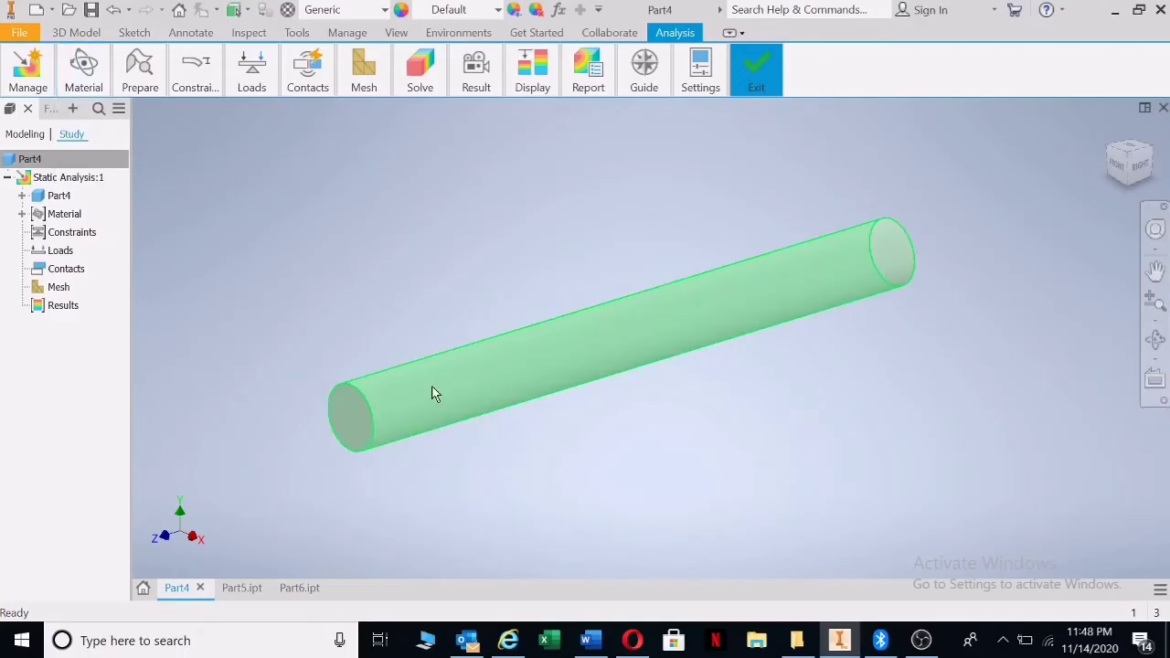
click(195, 72)
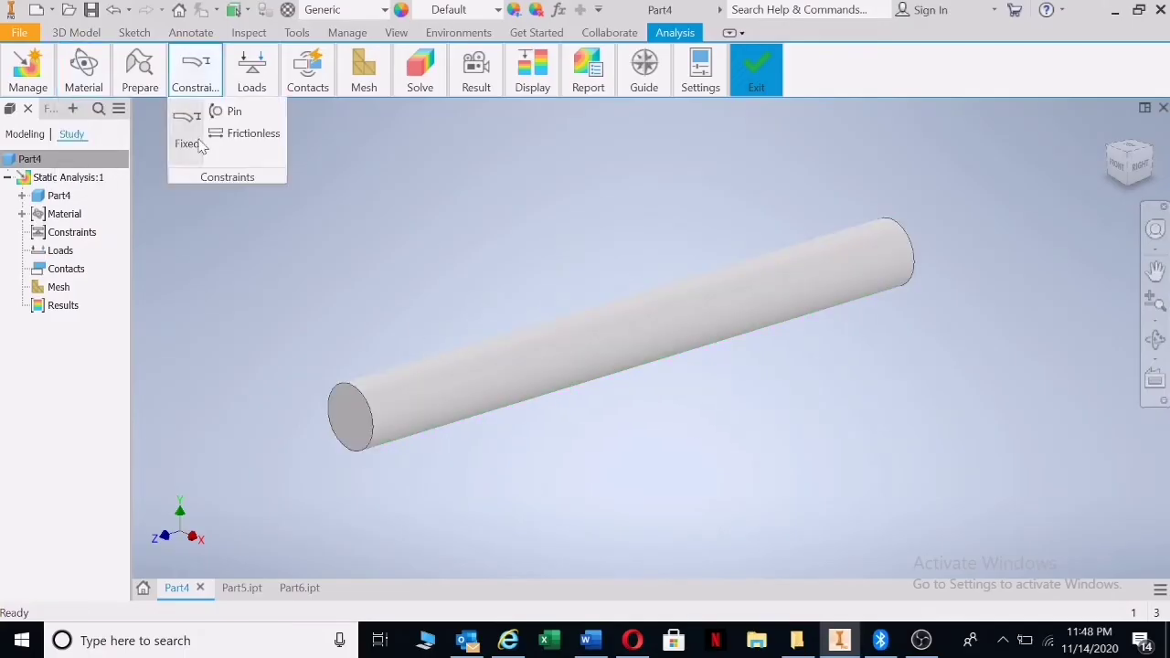
click(255, 137)
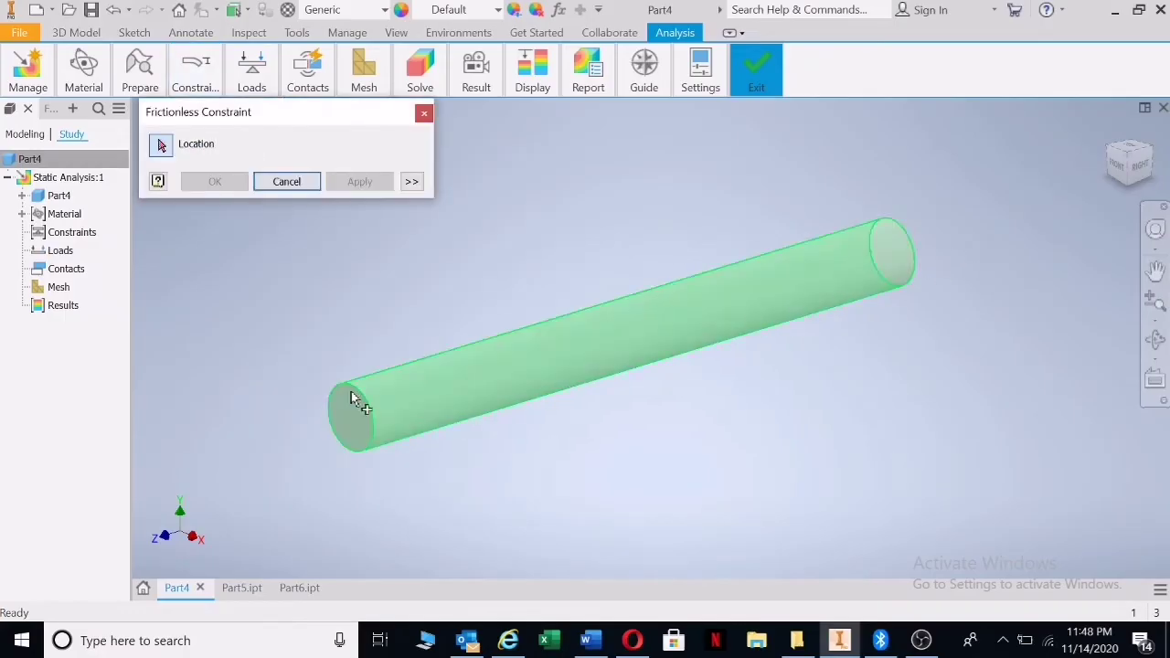
click(424, 114)
click(195, 71)
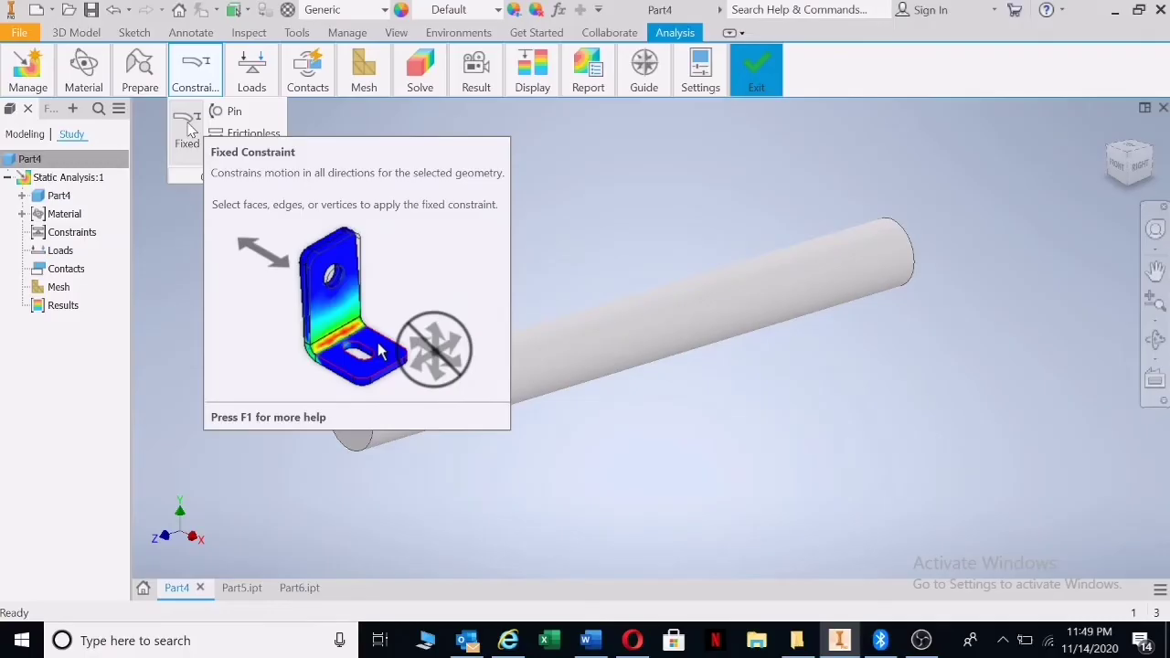
click(340, 426)
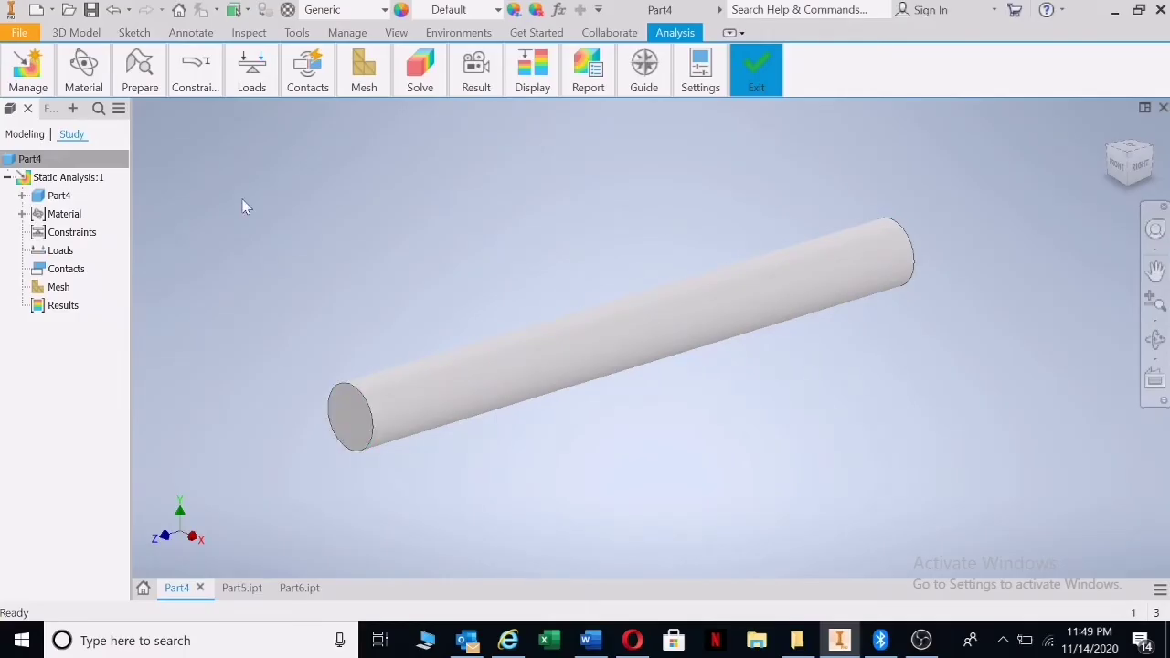
Apply a fixed constraint to the rod's front circular end face.
click(203, 83)
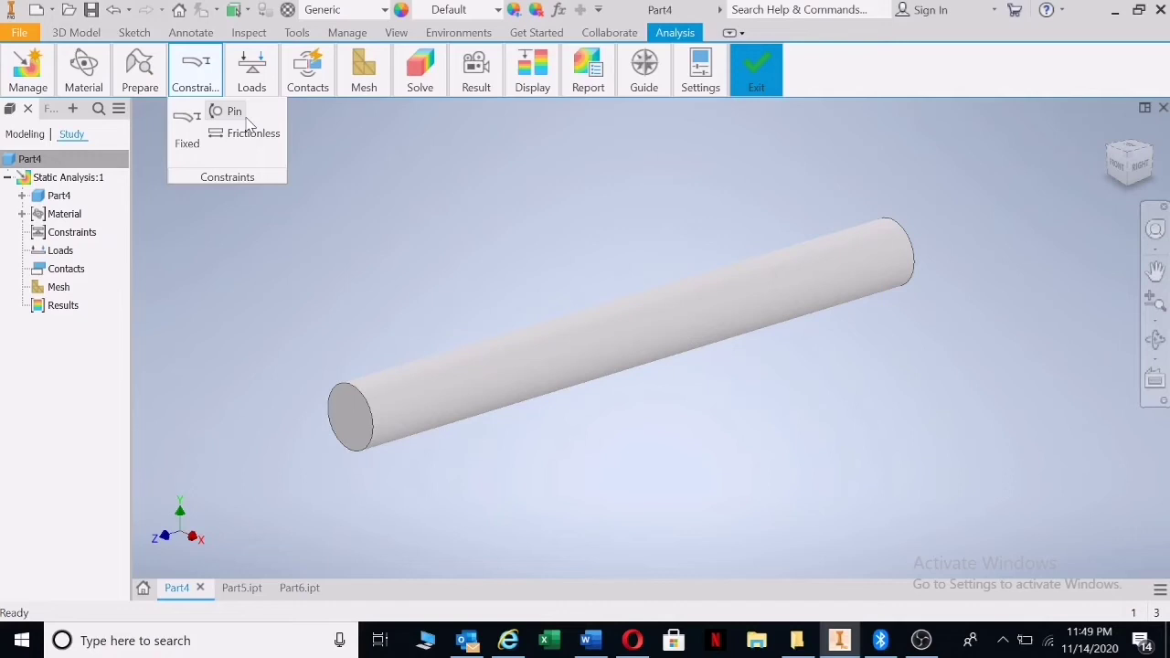
click(186, 125)
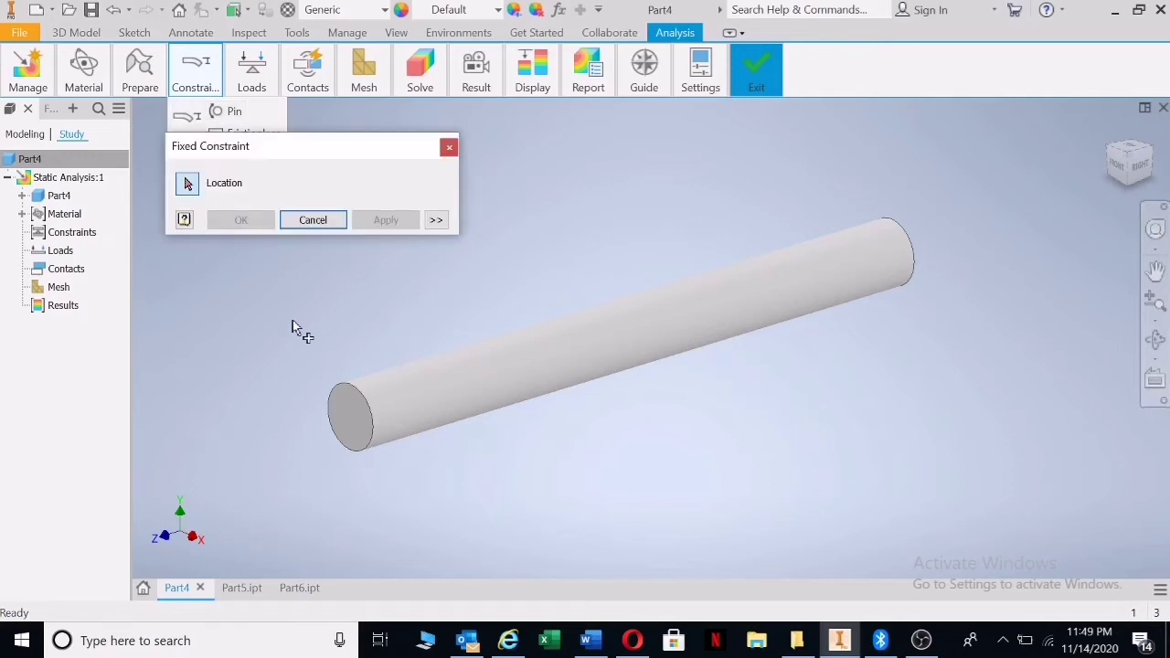
click(357, 426)
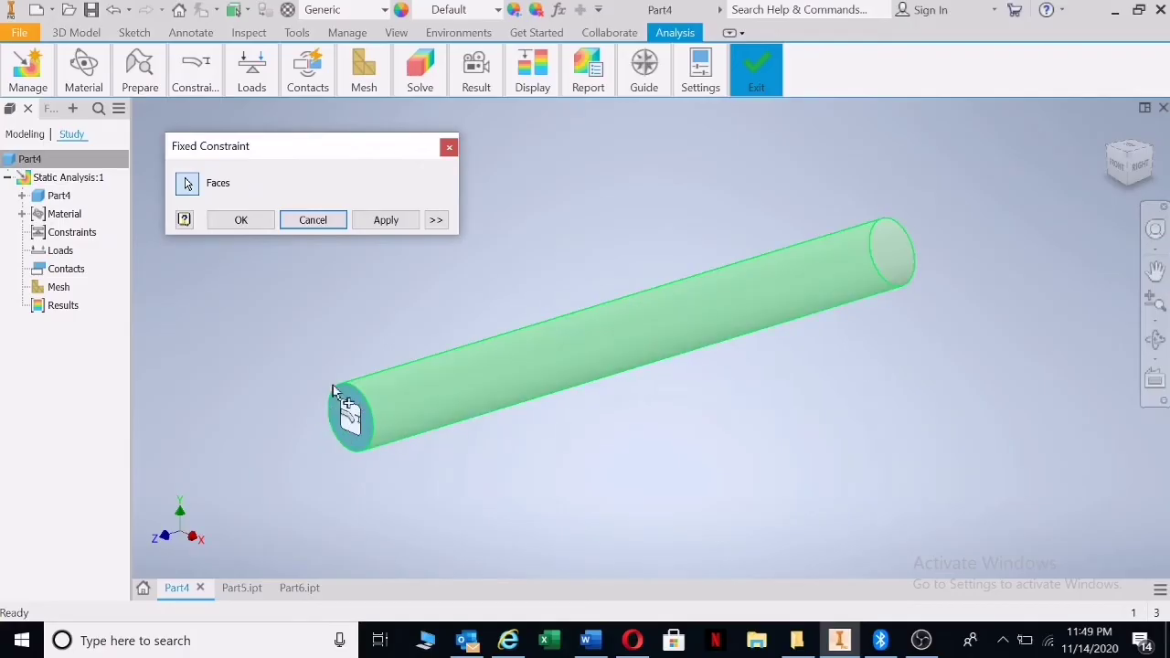
click(387, 223)
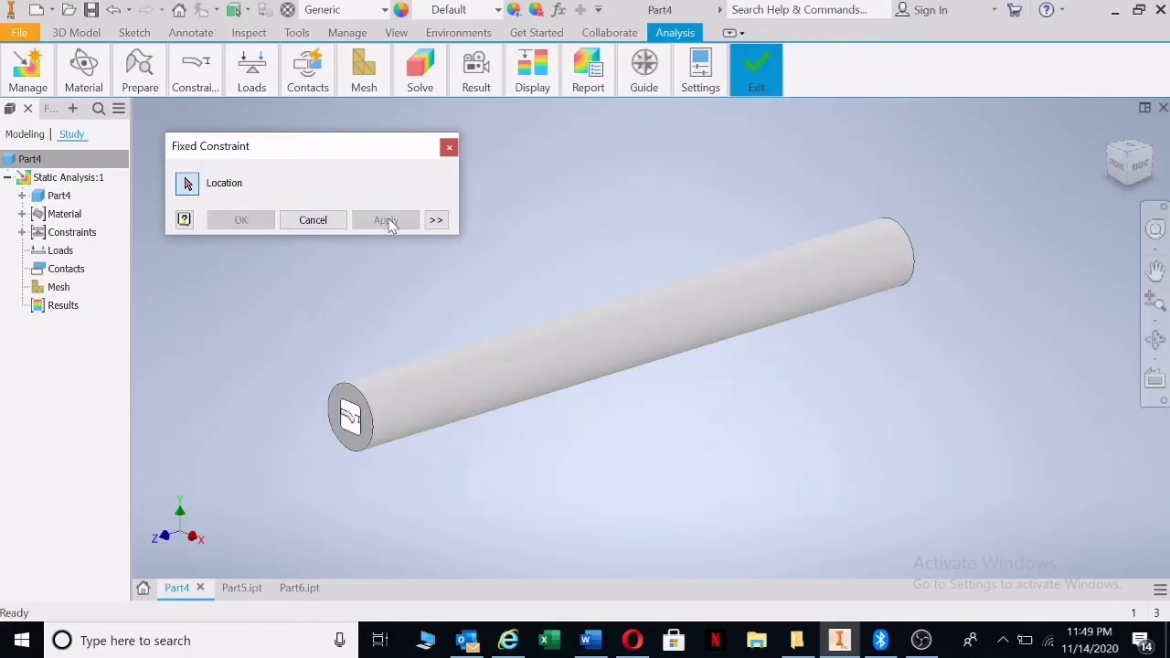
click(314, 221)
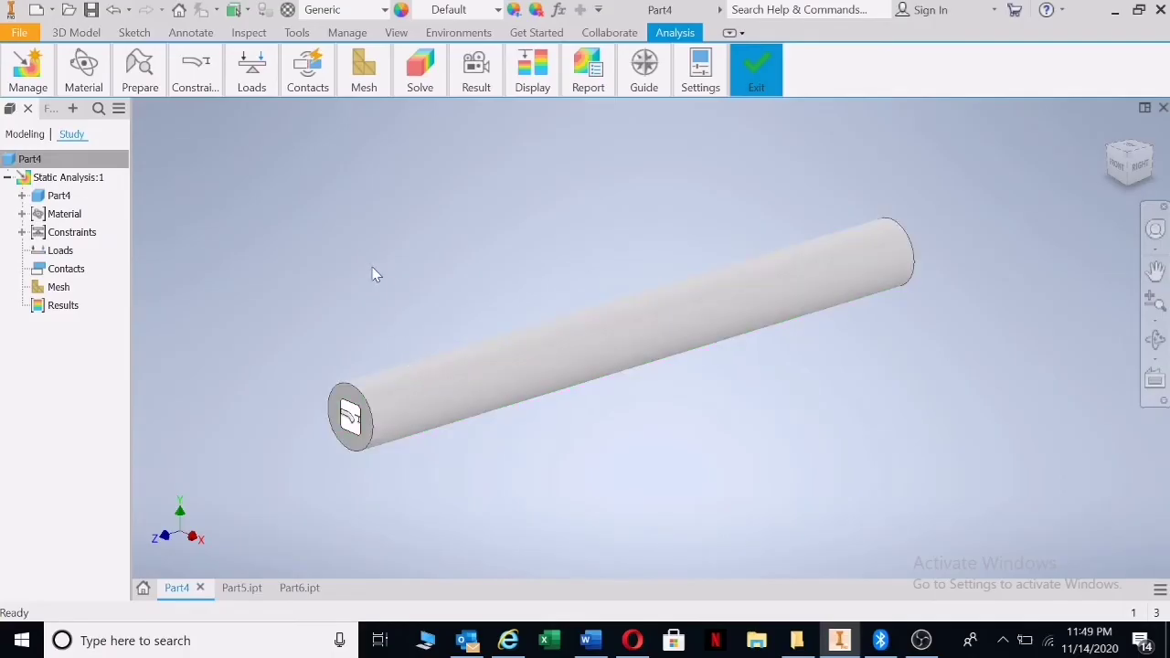
click(258, 73)
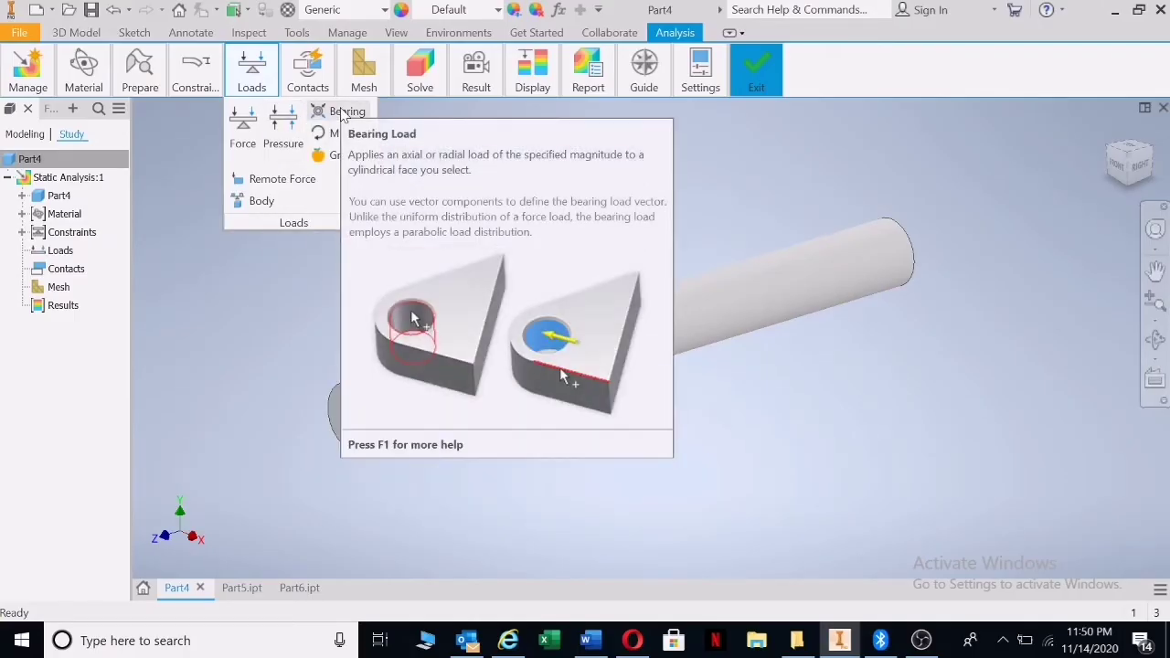
click(343, 114)
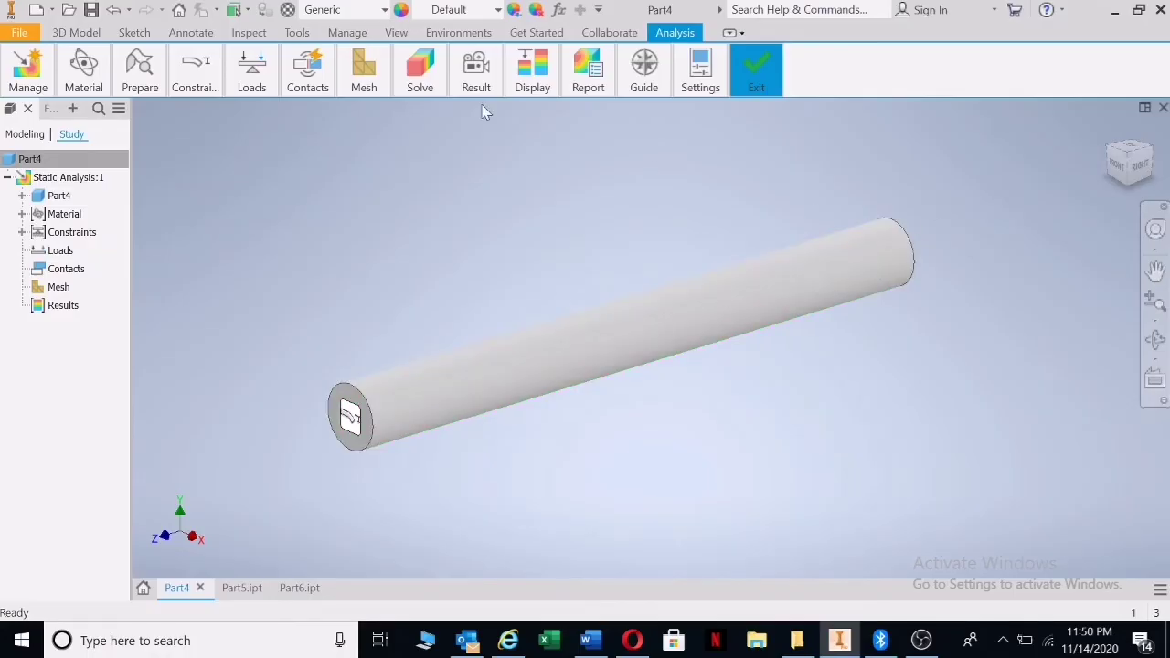
click(248, 84)
click(247, 73)
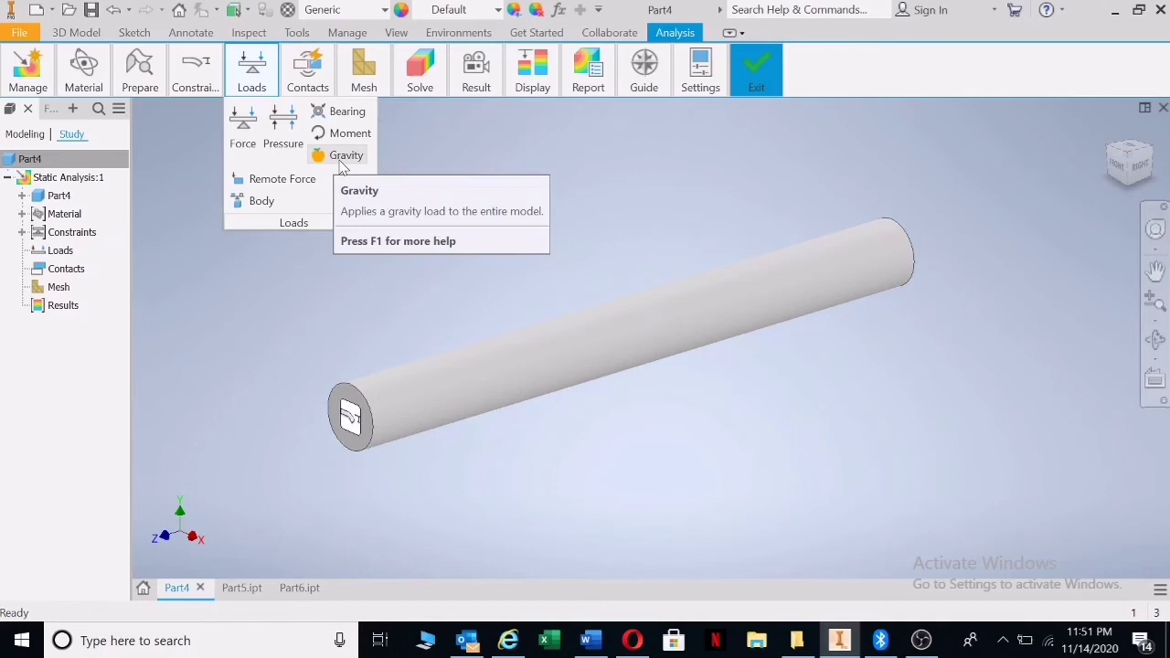
click(345, 156)
key(Escape)
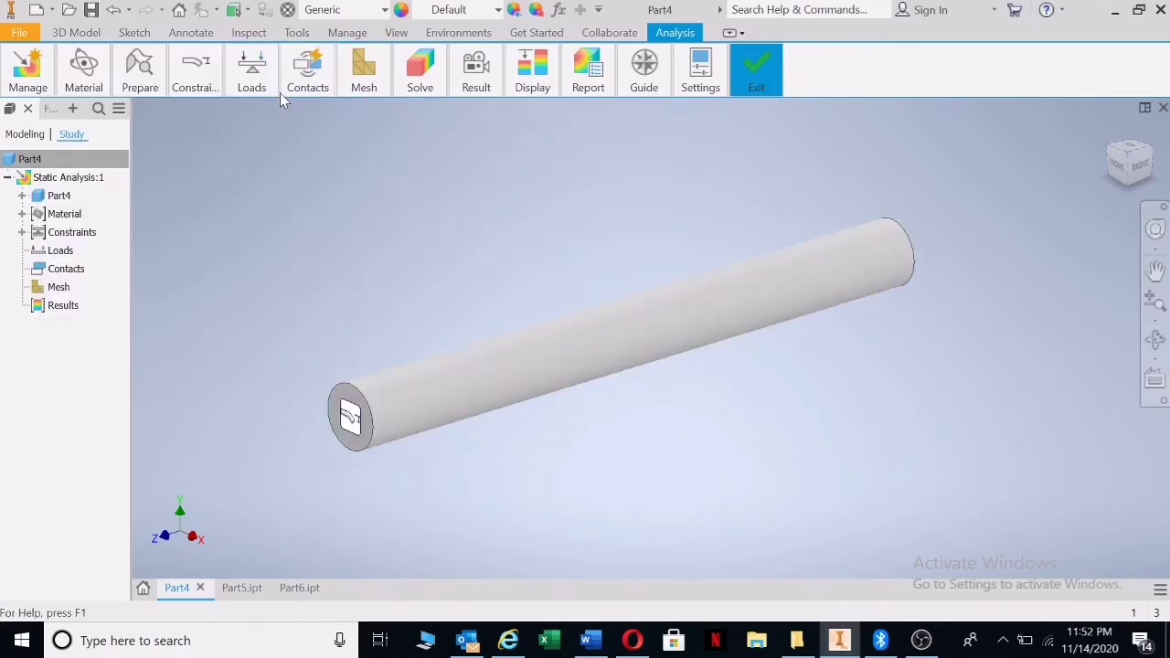
Apply a 10000 N force load to the rod's long cylindrical face.
click(255, 66)
click(245, 132)
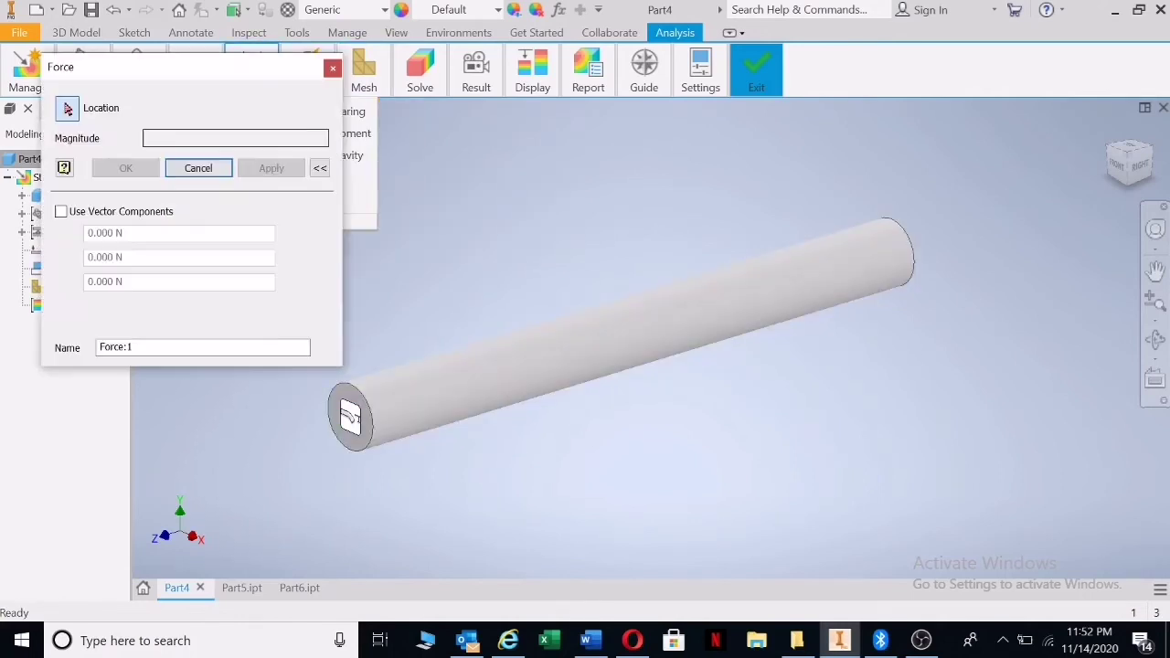
click(671, 366)
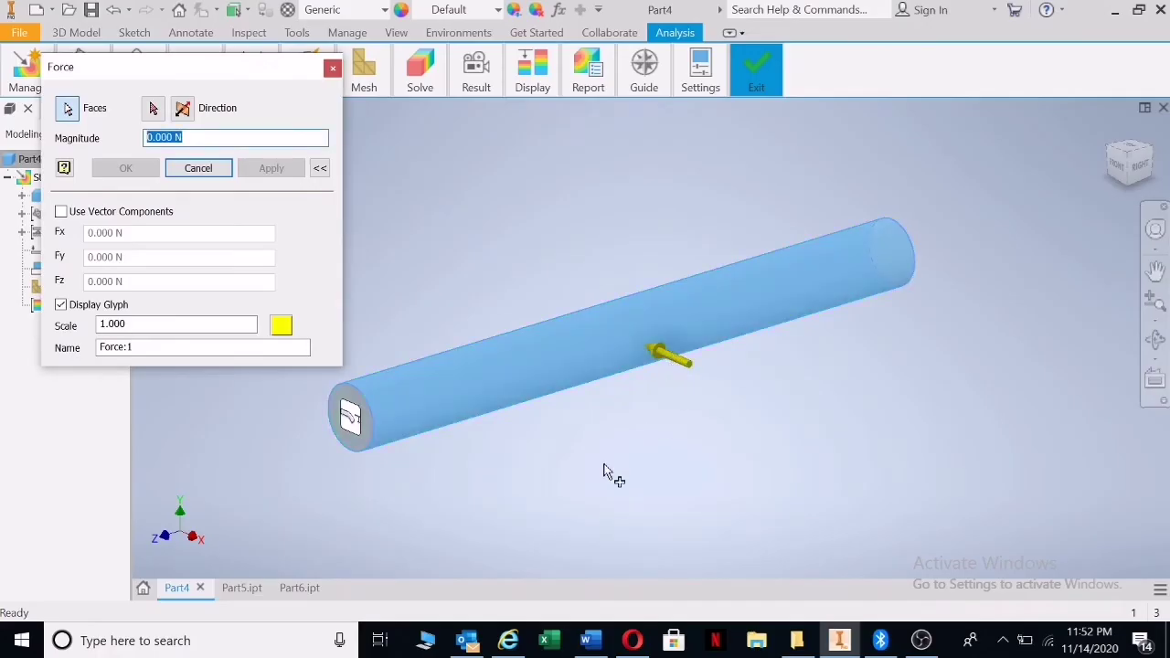
click(1154, 341)
drag(640, 348, 721, 402)
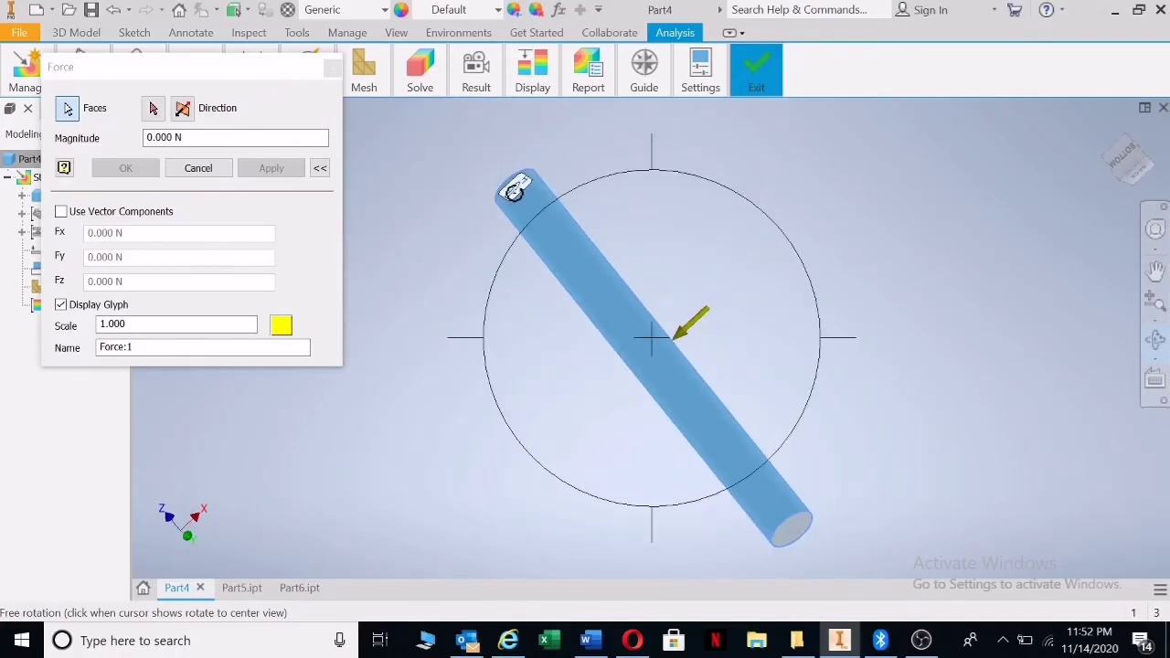
drag(740, 393, 742, 392)
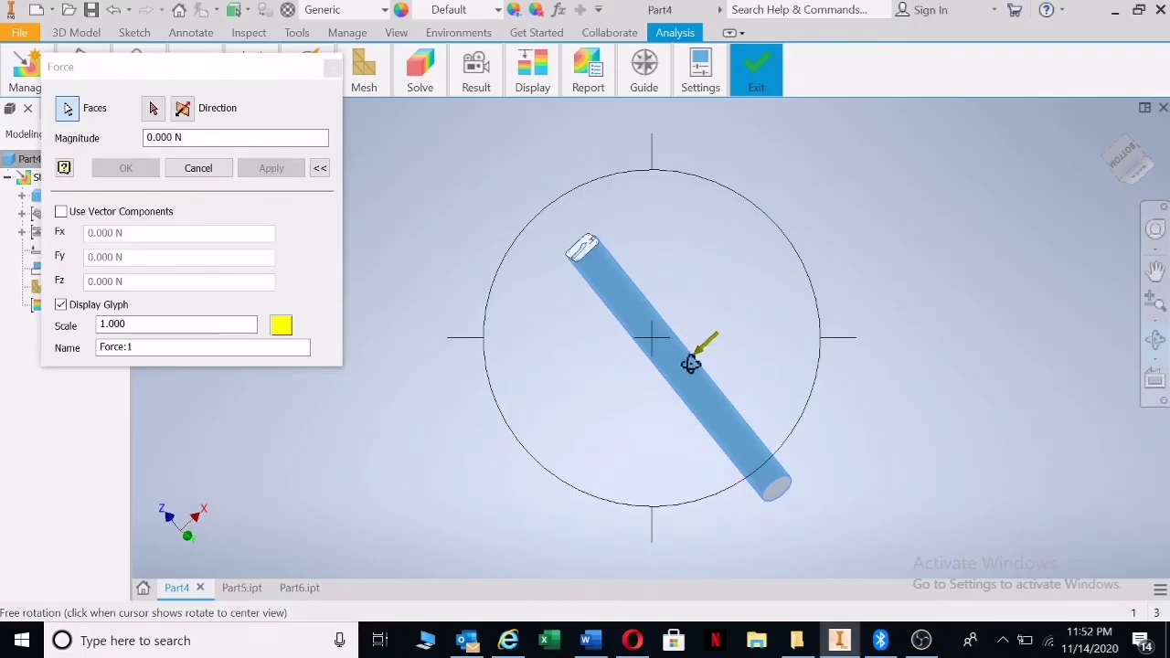
drag(721, 432, 726, 435)
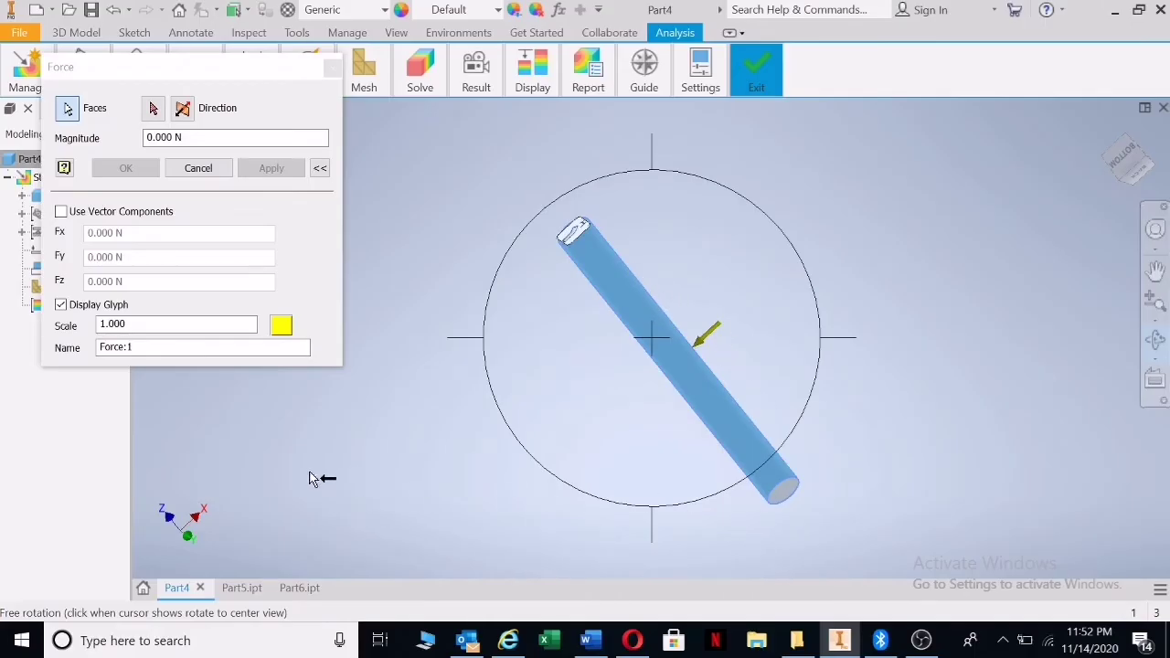
key(Escape)
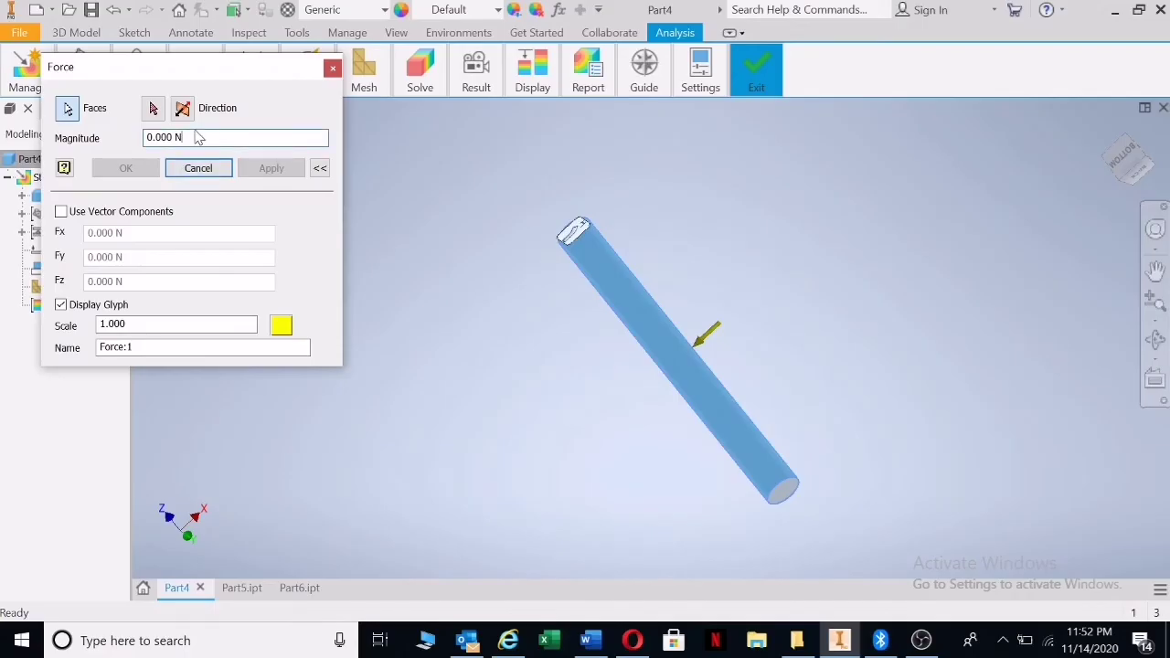
drag(200, 137, 144, 137)
text(10000)
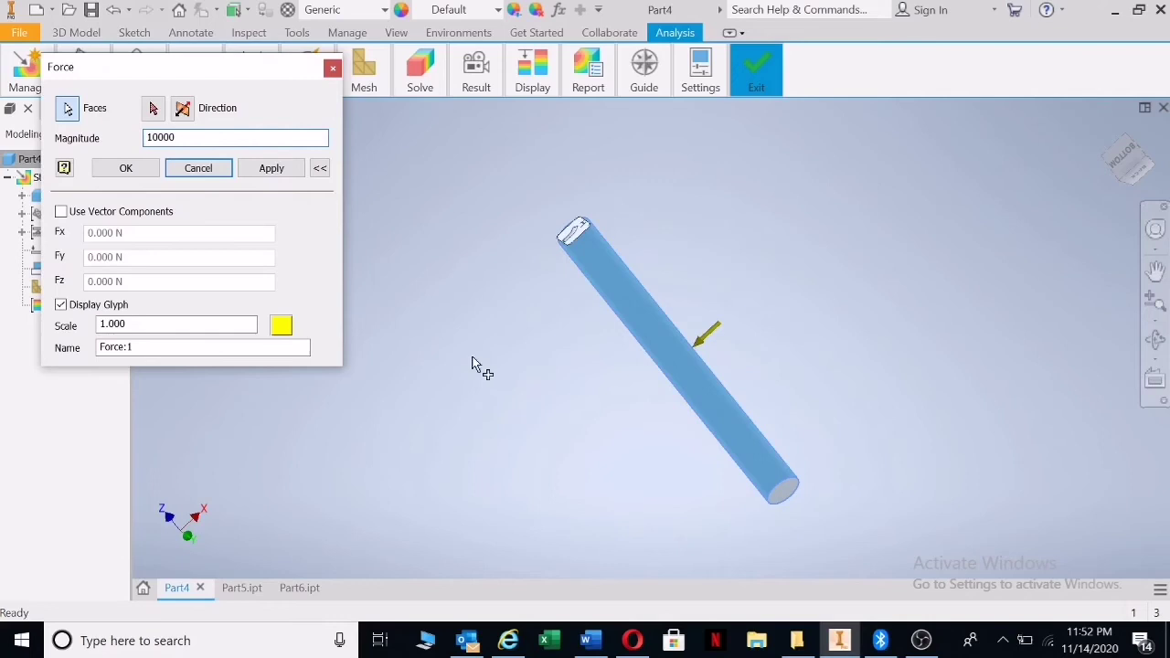
click(272, 168)
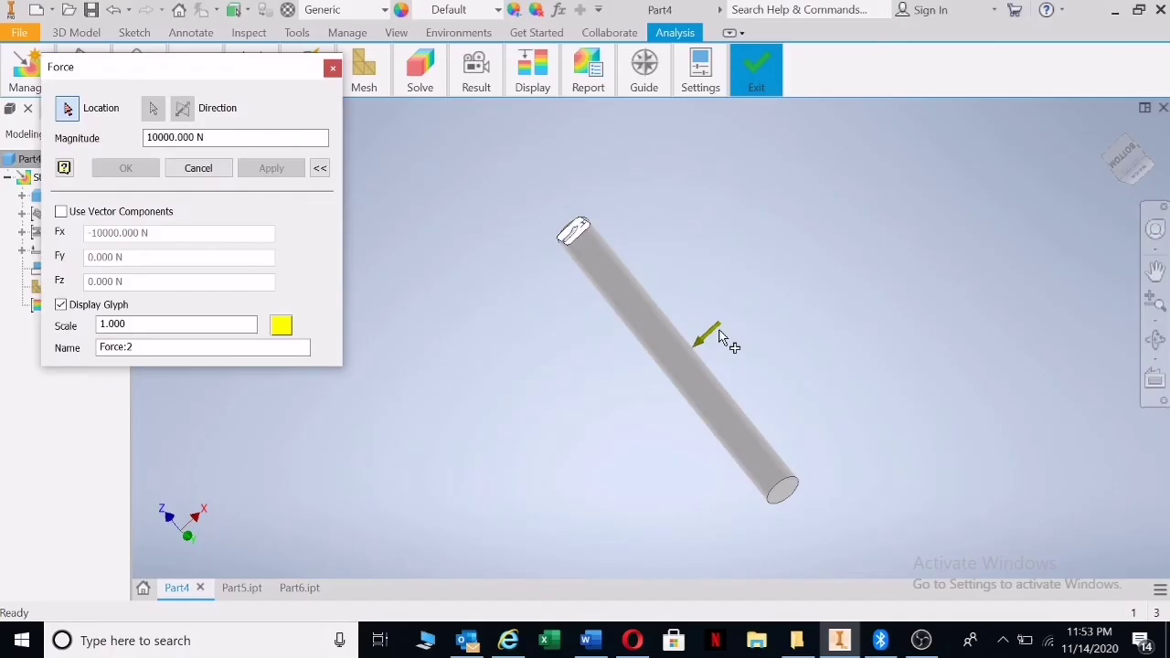
click(332, 68)
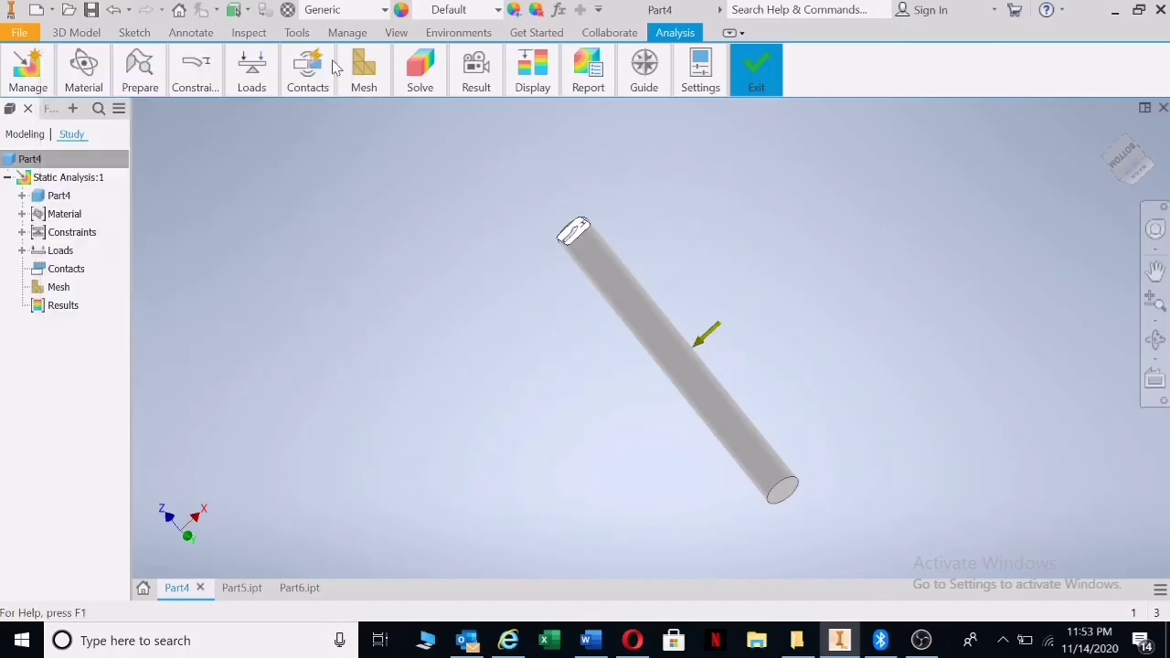
Generate and display the finite element mesh on the rod.
mouse_move(363, 82)
click(365, 114)
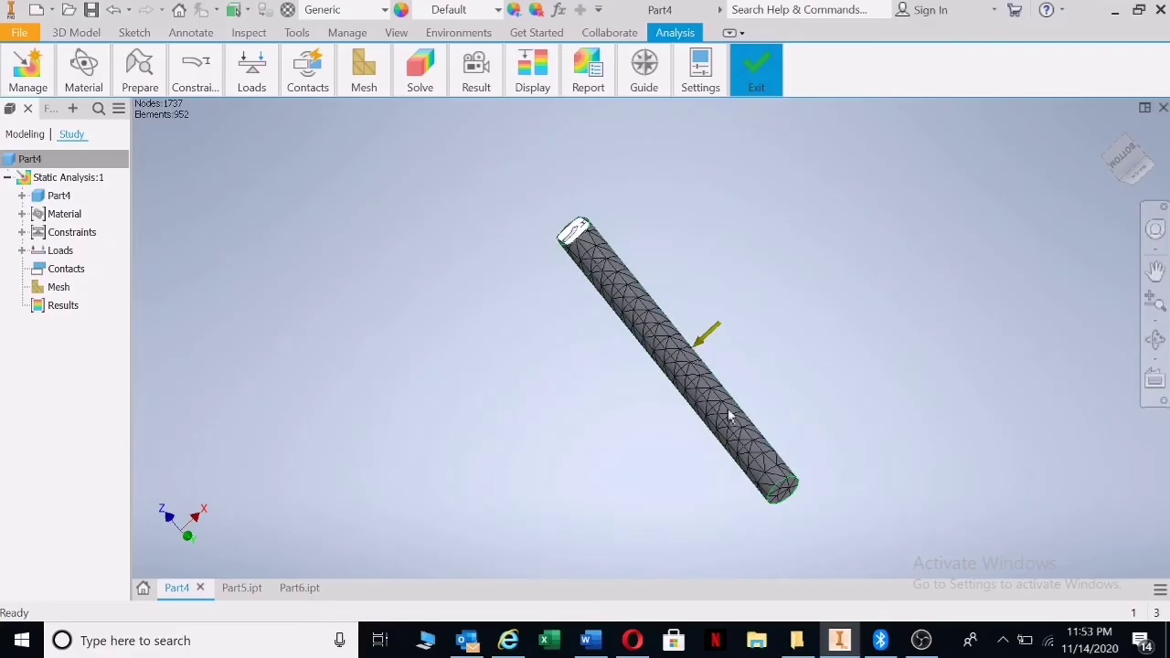
click(583, 235)
click(310, 71)
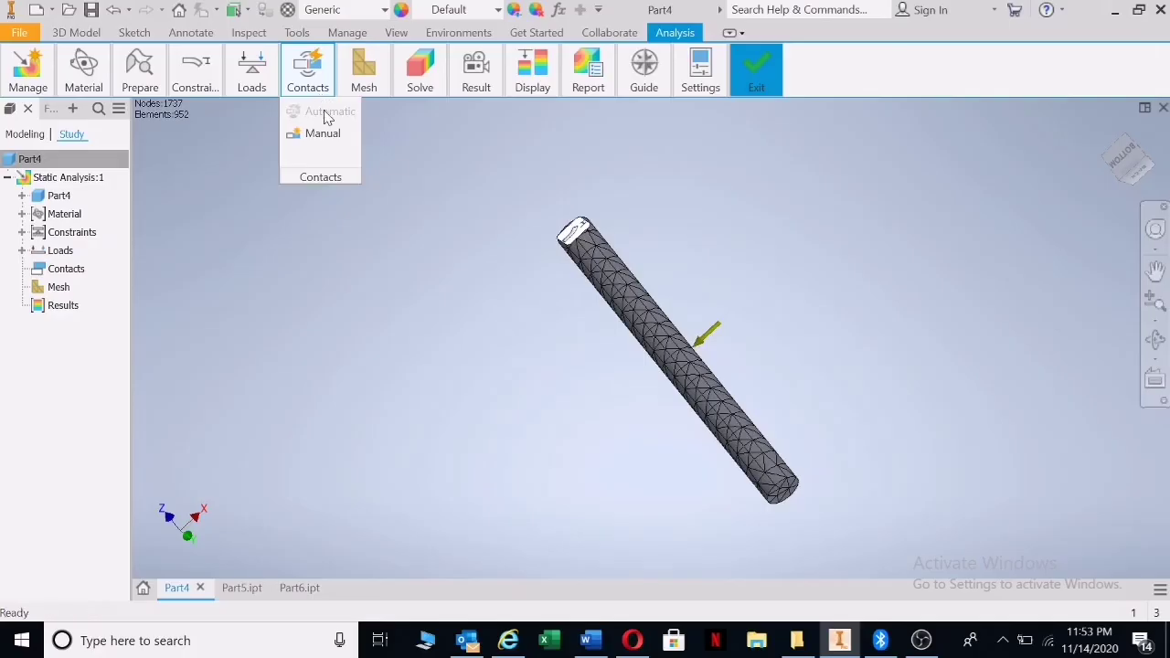
click(609, 263)
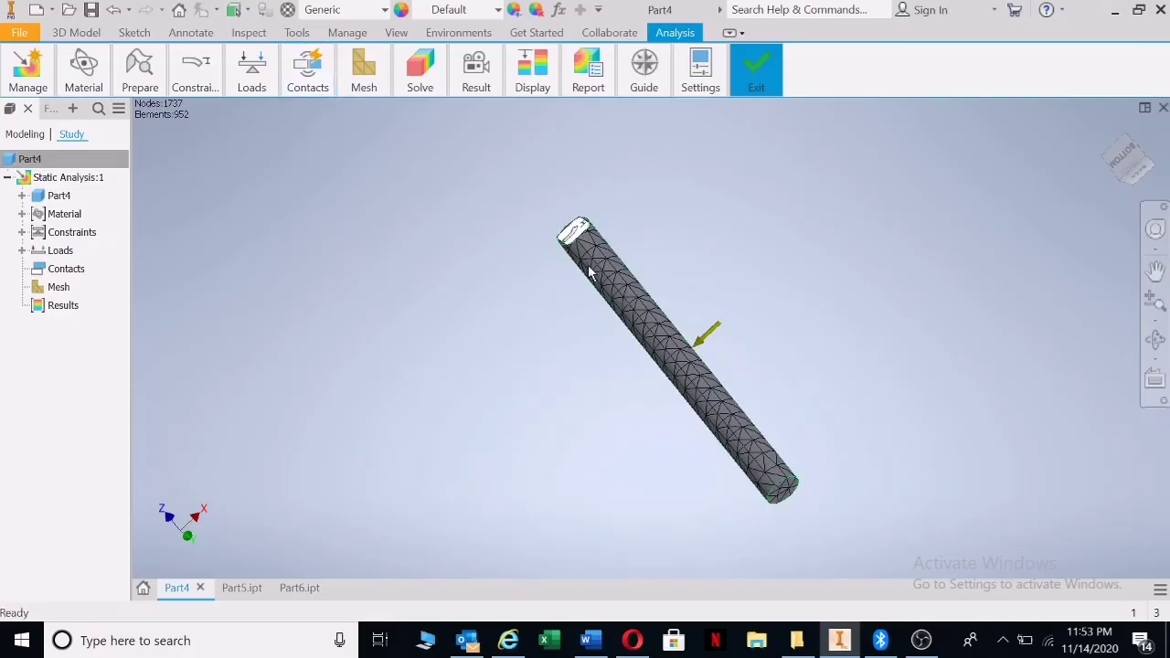
Run the static simulation for the rod's current configuration.
click(419, 71)
click(417, 128)
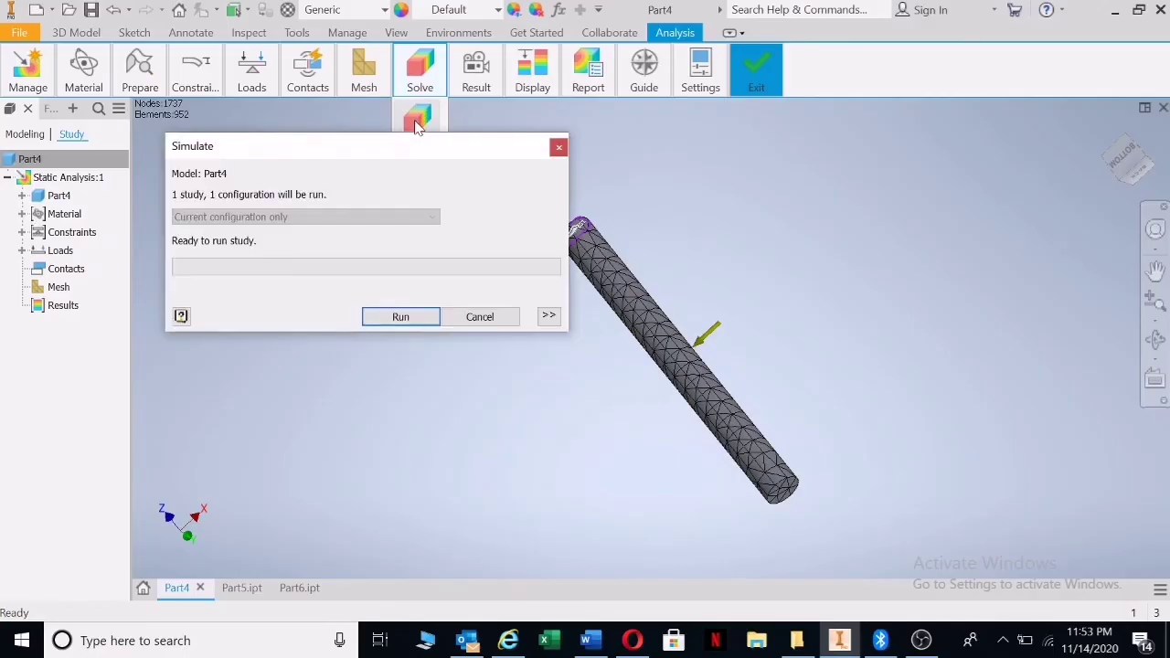
click(412, 317)
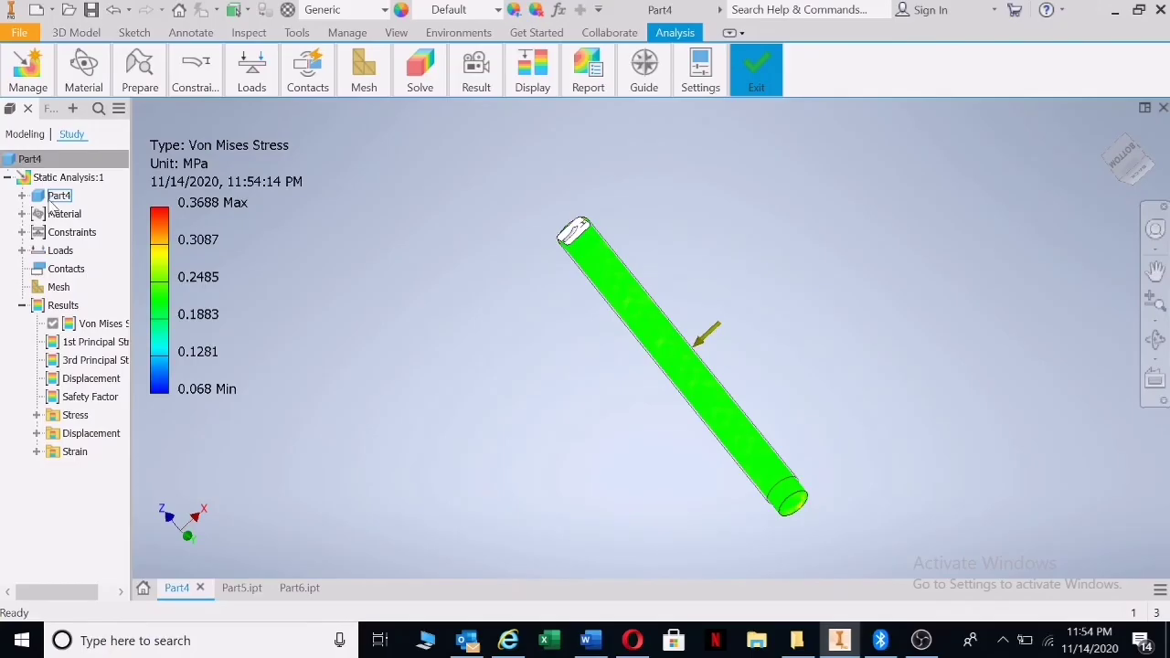
click(22, 195)
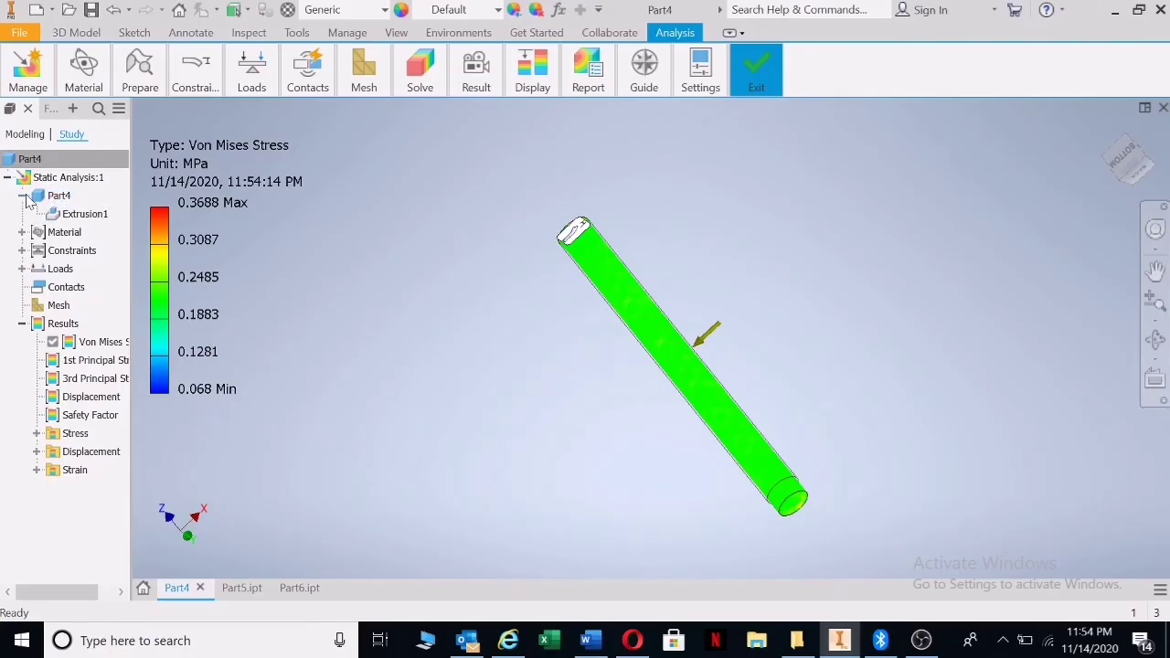
click(22, 195)
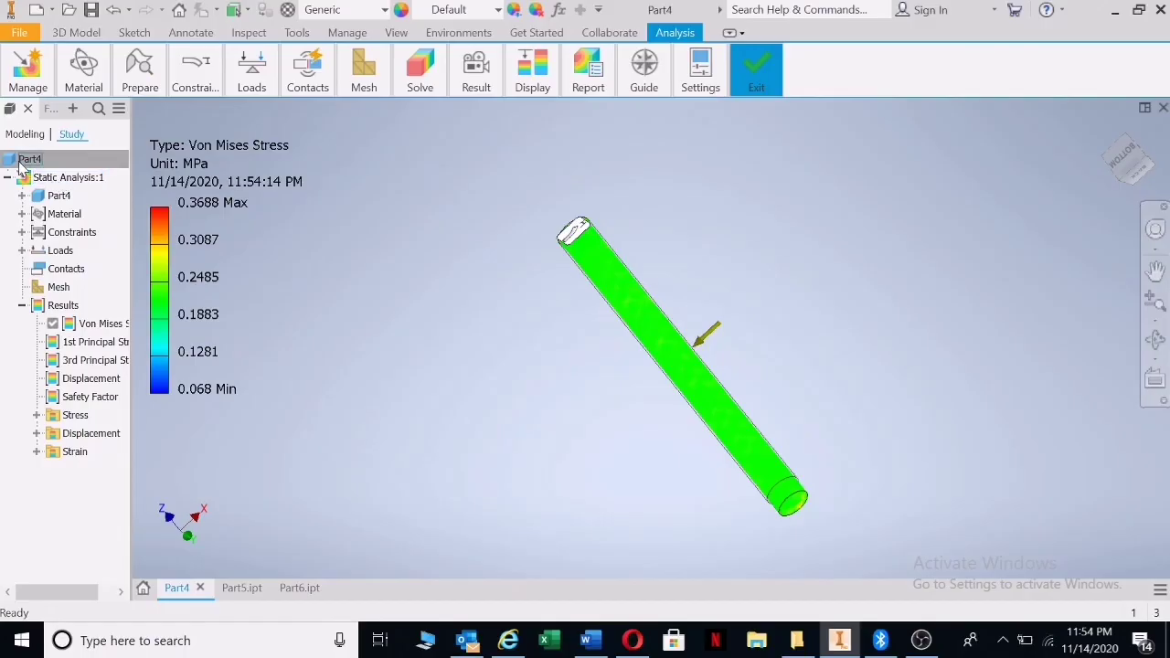
click(26, 135)
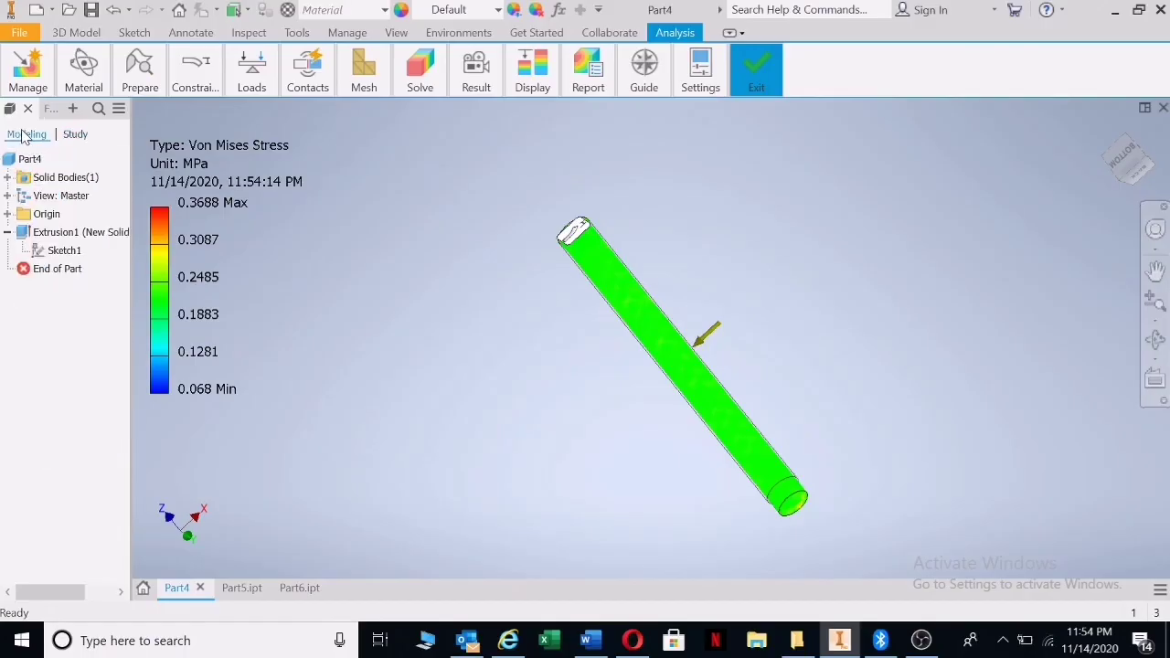
click(75, 134)
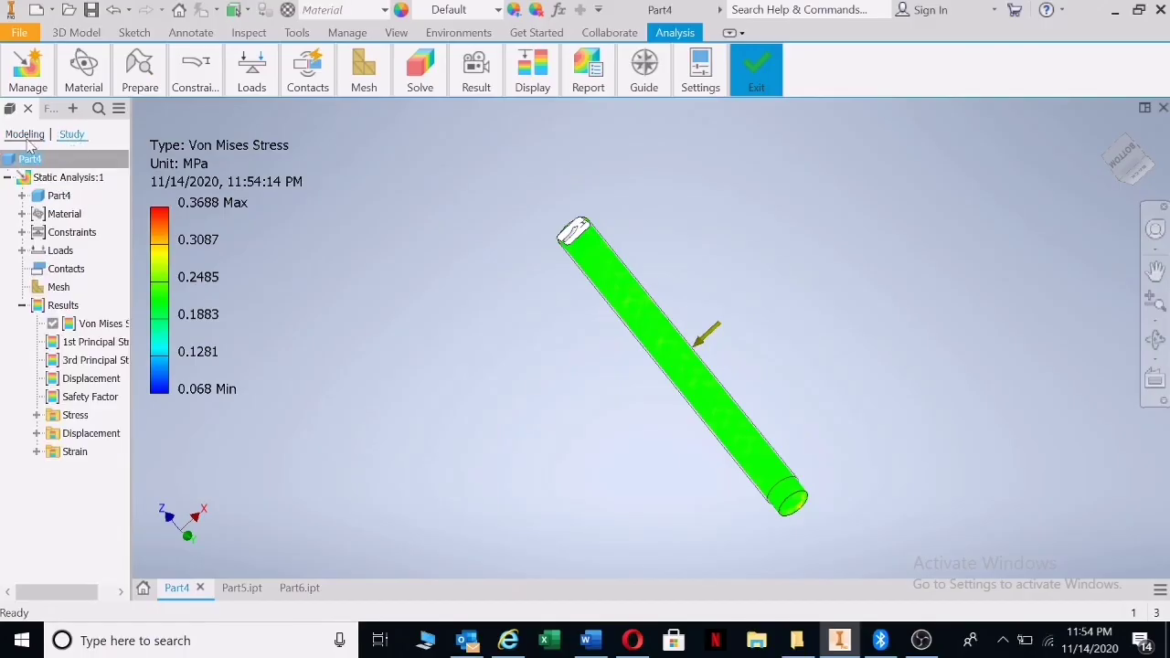
Set the circle diameter in the rod's base sketch to 15 mm and finish the sketch.
click(28, 136)
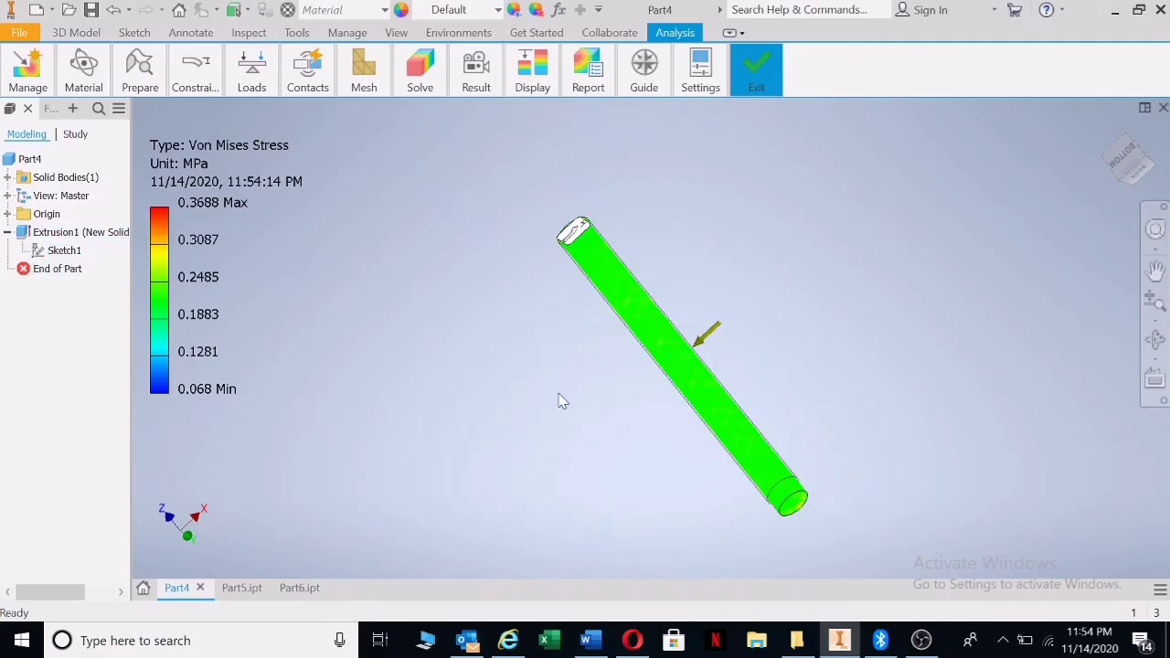
double_click(62, 252)
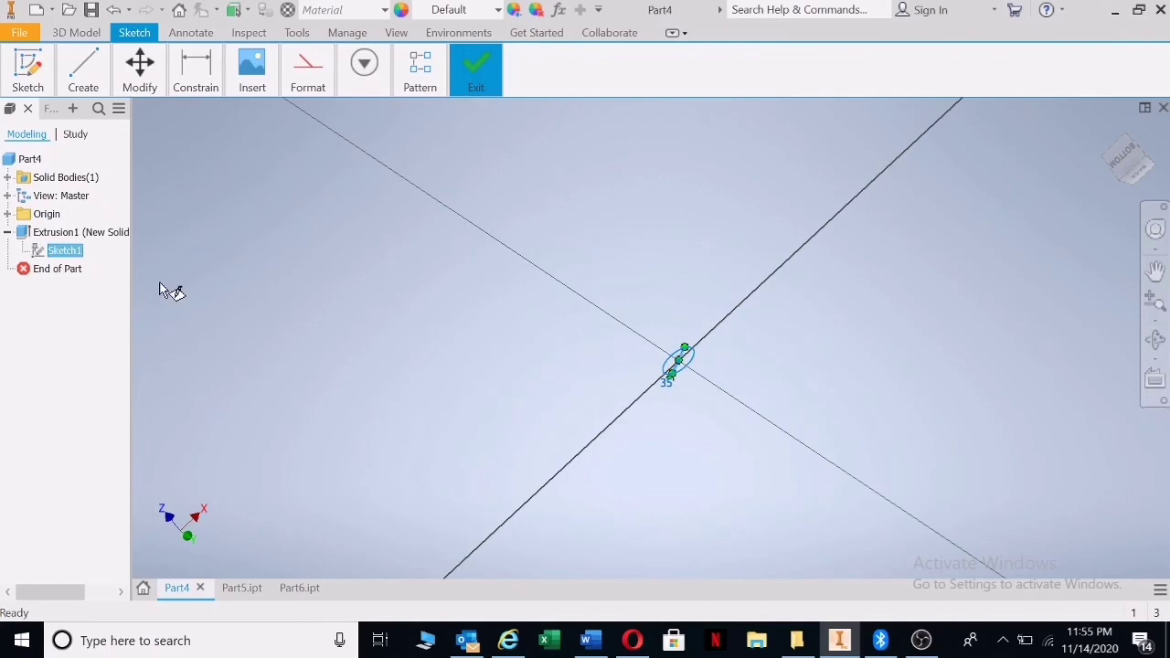
double_click(677, 370)
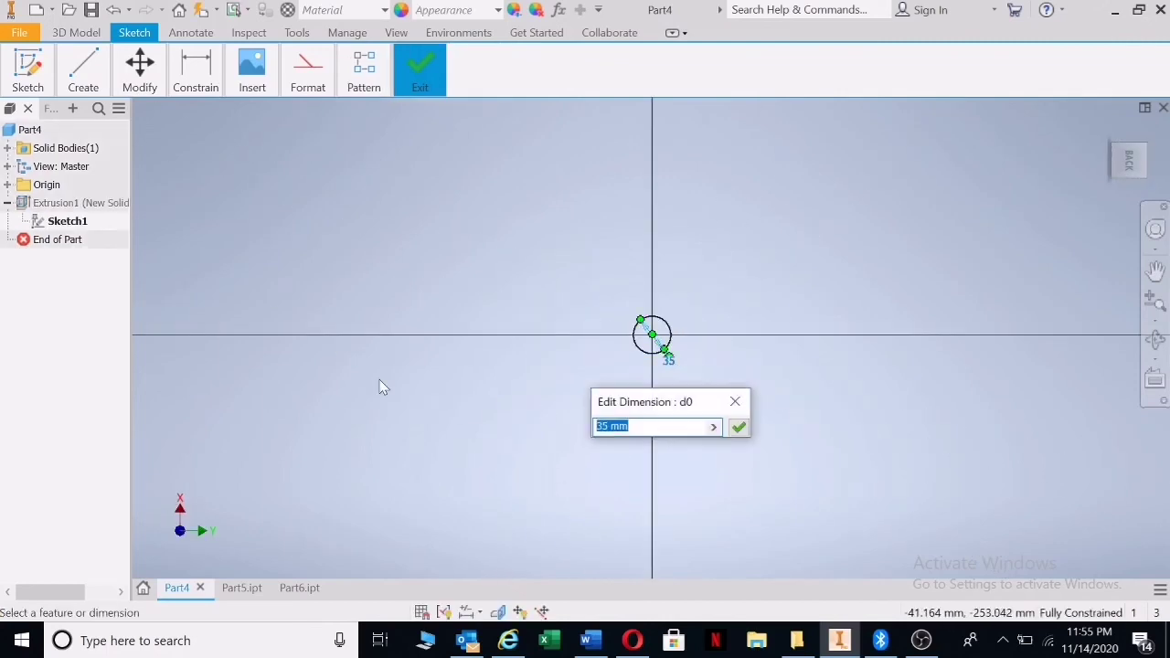
text(15)
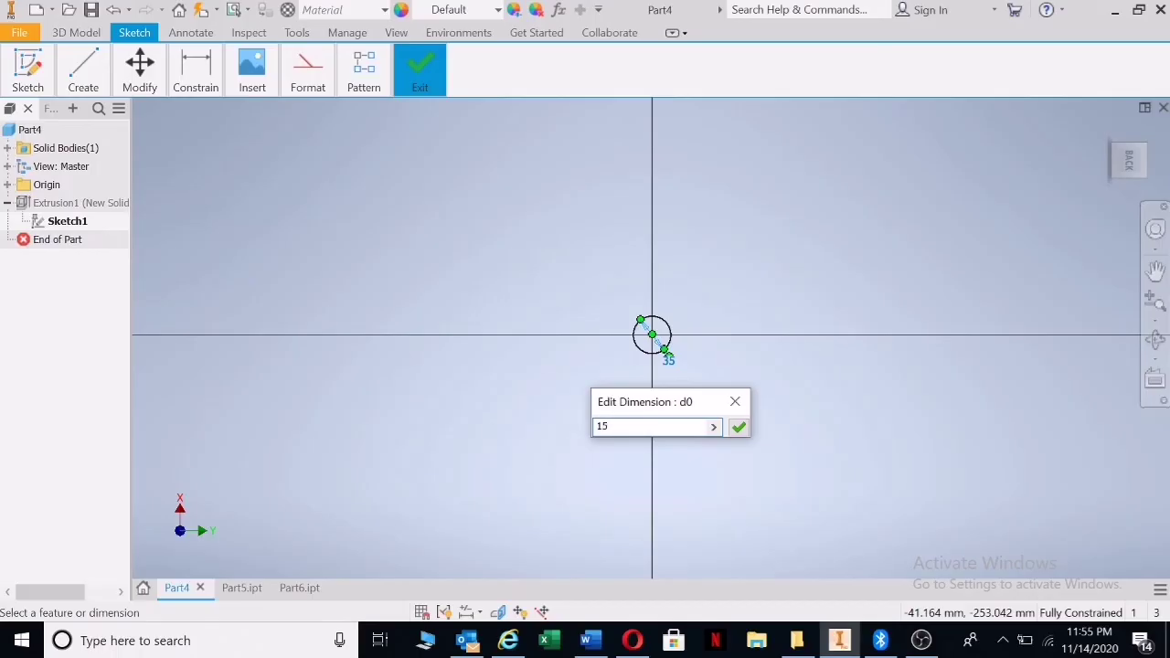
click(739, 427)
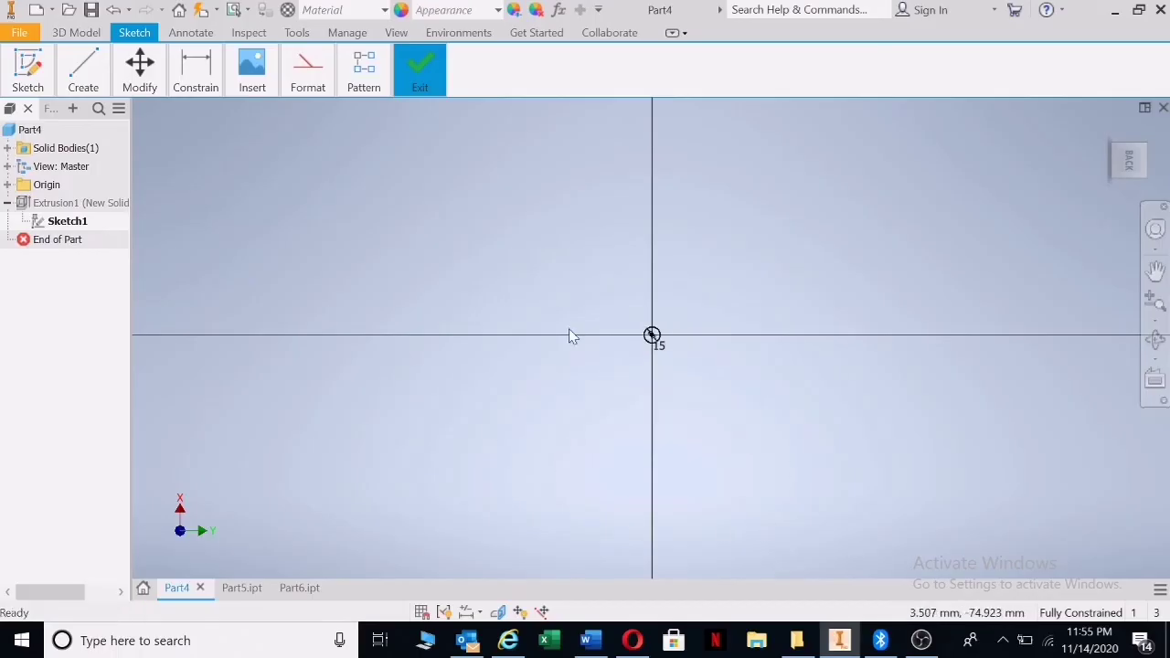
right_click(533, 264)
click(536, 306)
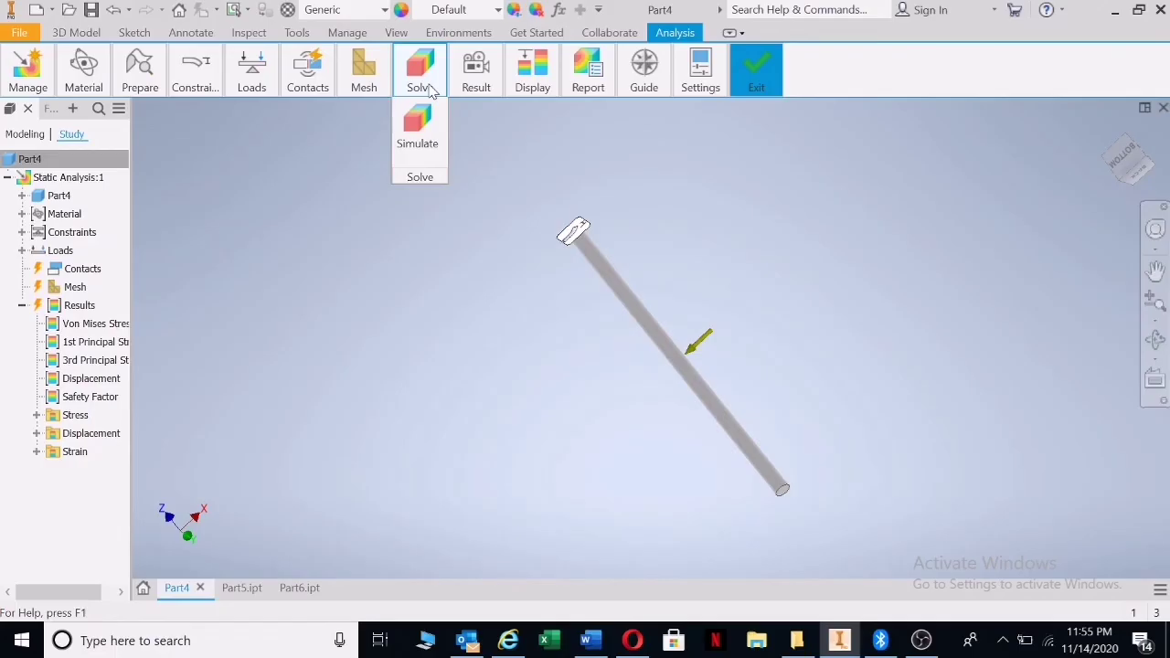
Rerun the static simulation on the resized rod.
click(420, 131)
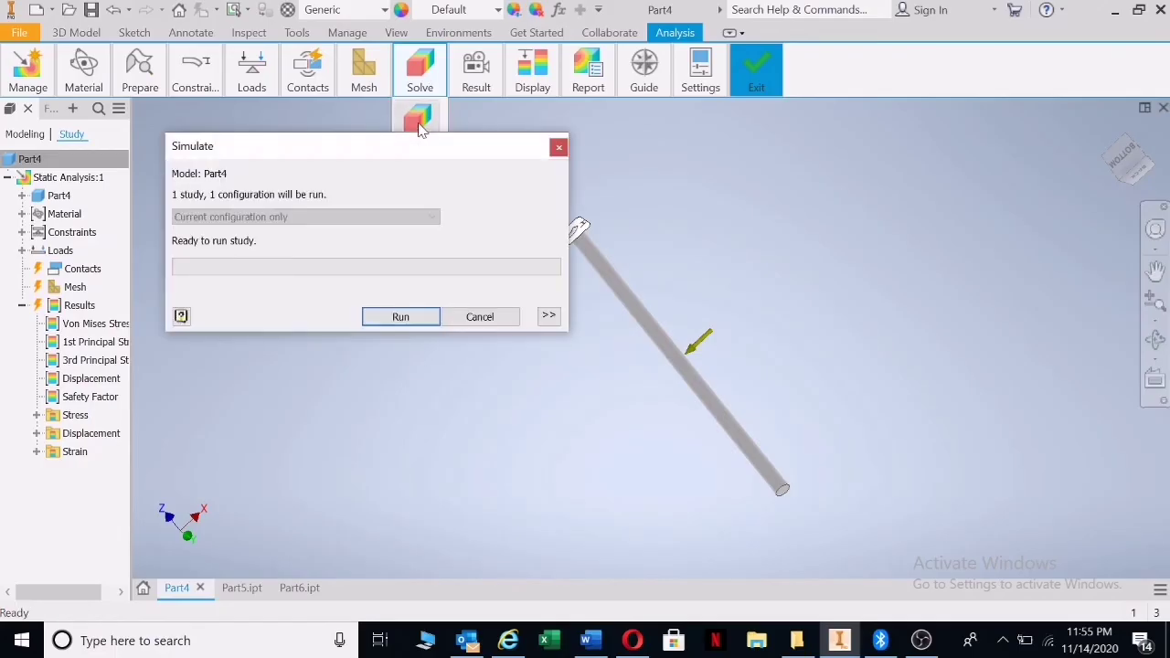
click(399, 316)
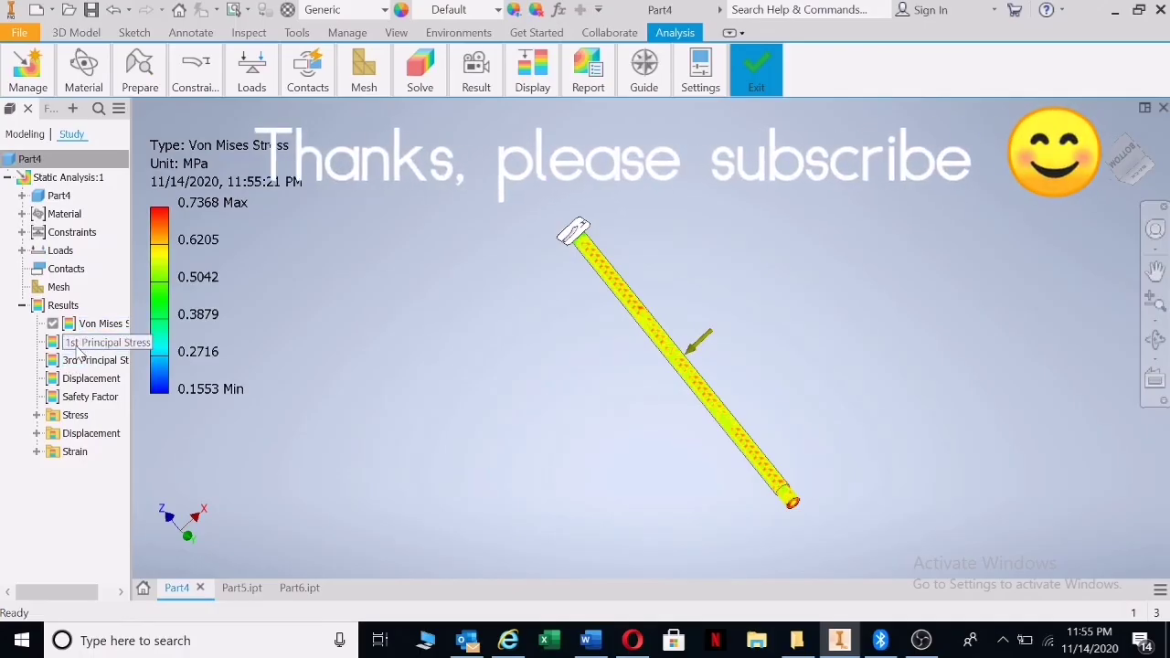
Examine the 1st Principal Stress and 3rd Principal Stress plots, and return to the Von Mises Stress plot.
double_click(82, 343)
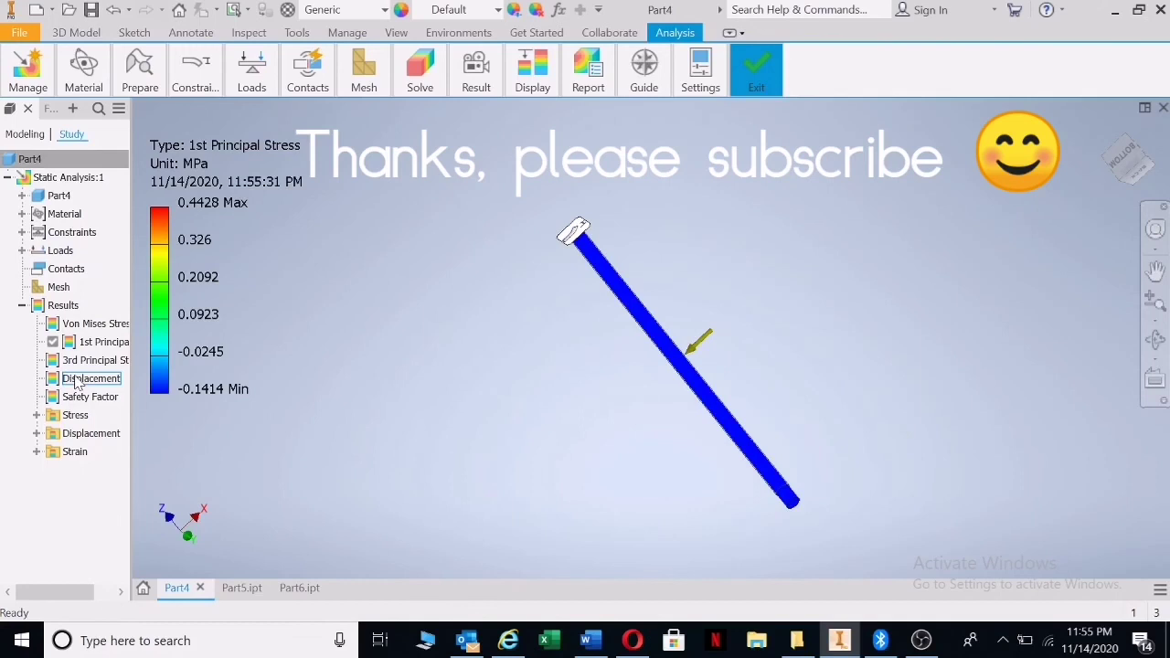
double_click(86, 361)
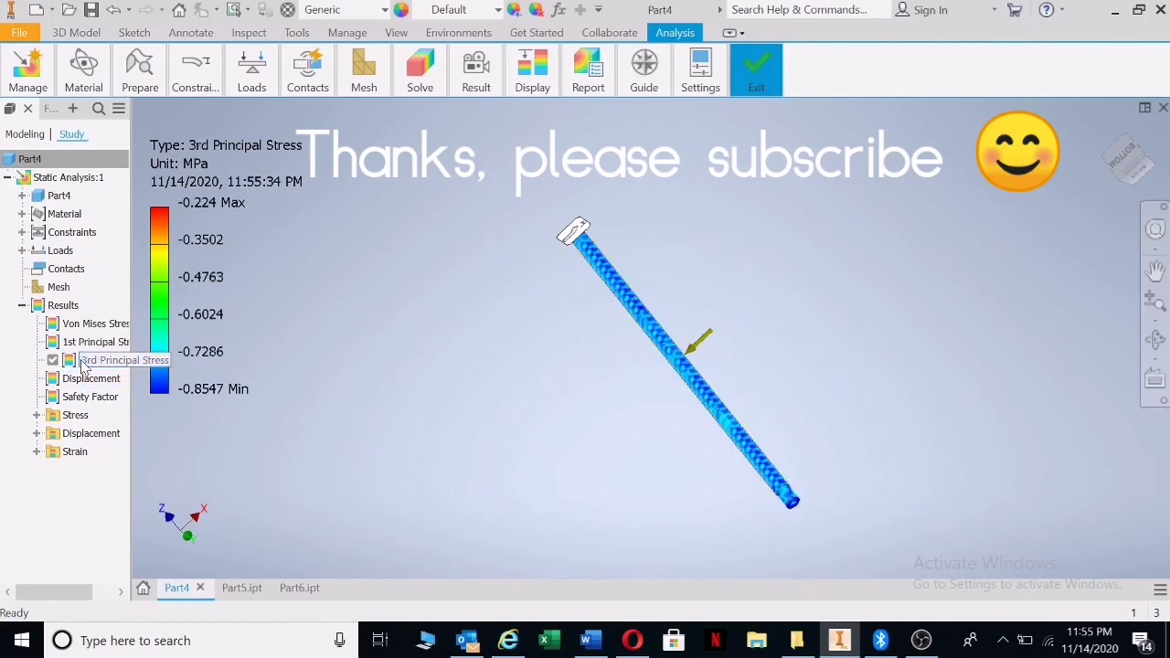
double_click(91, 325)
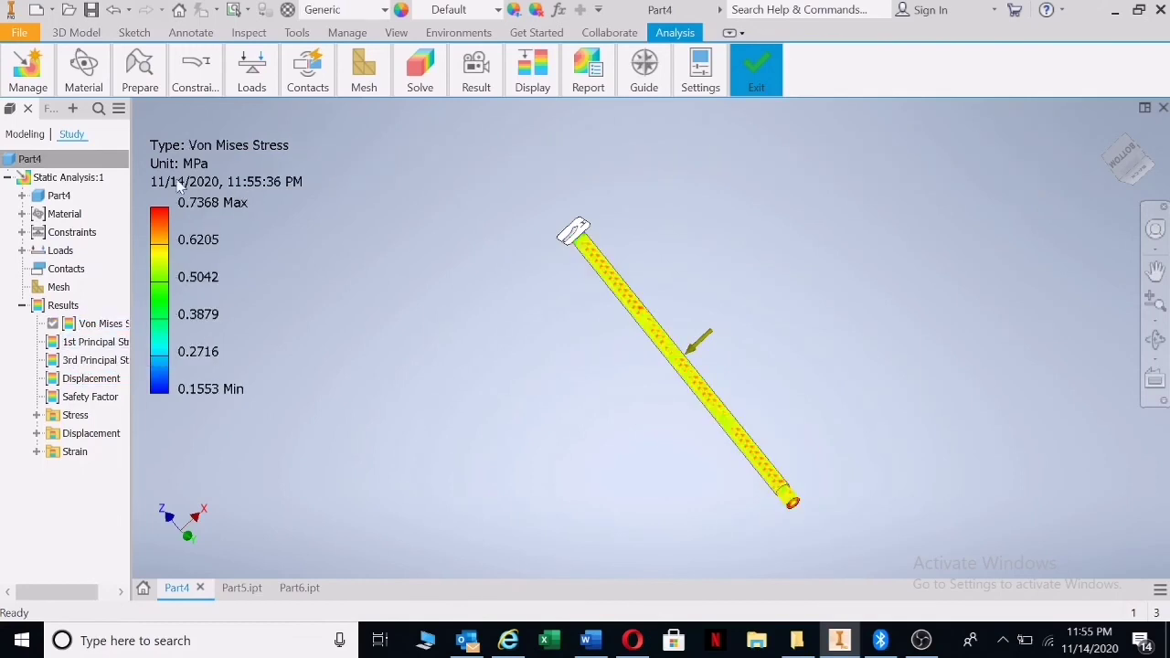